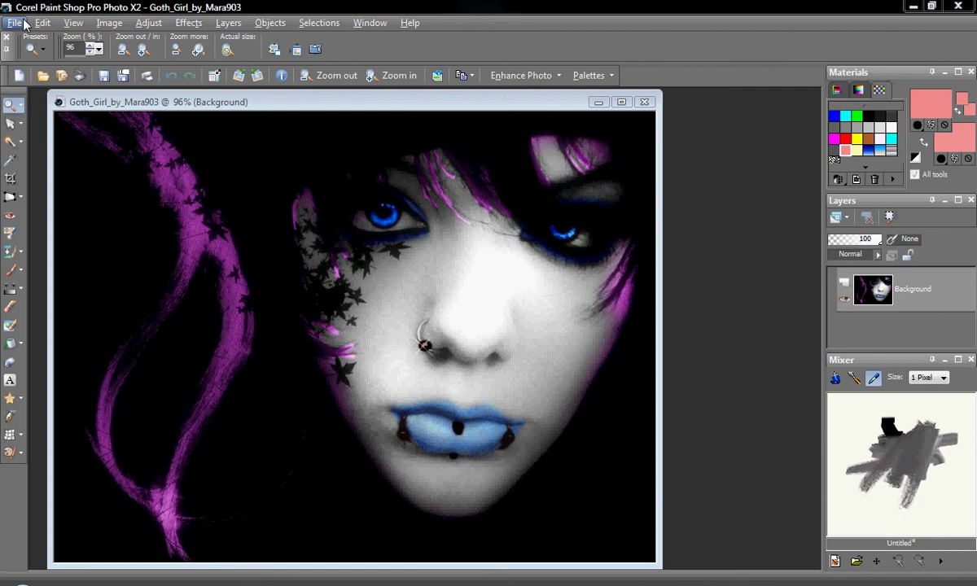
# Step: Go to Documents from the Start menu and open the My PSP Files folder
pyautogui.click(16, 23)
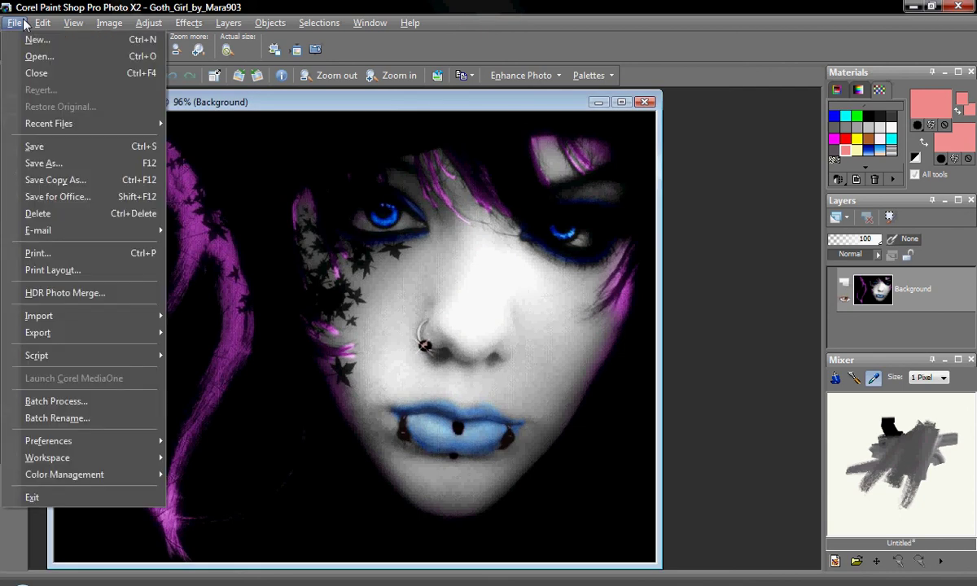
pyautogui.click(24, 22)
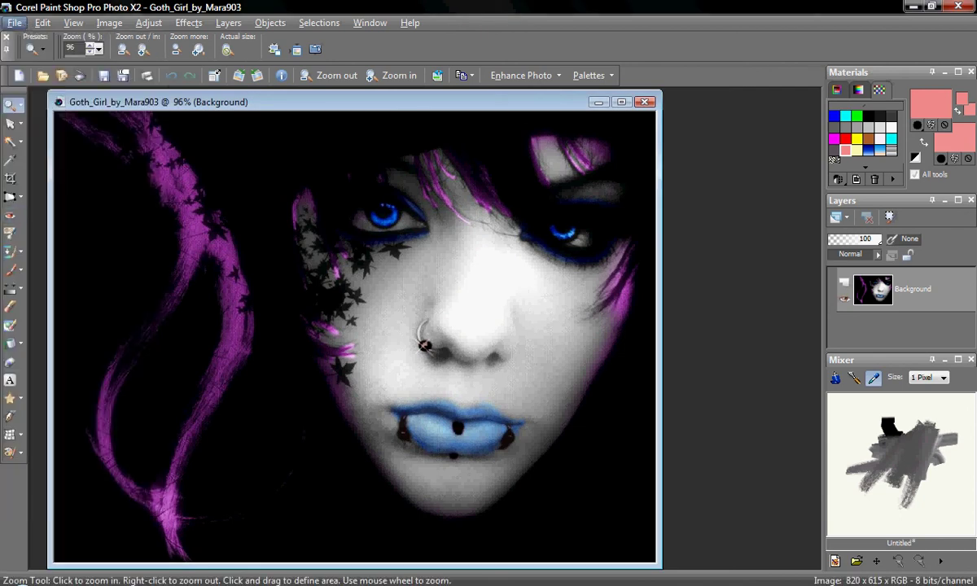
pyautogui.press('super')
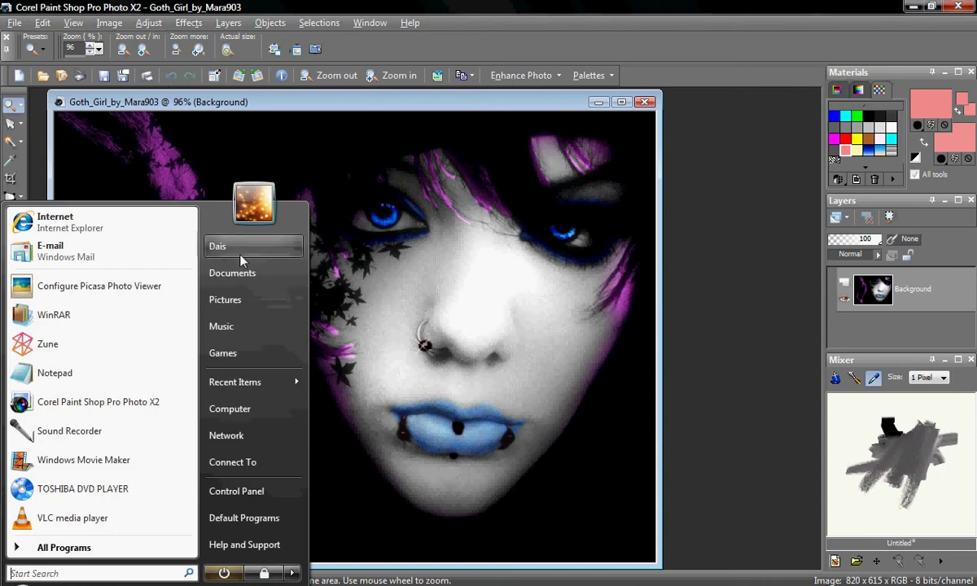
pyautogui.press('Escape')
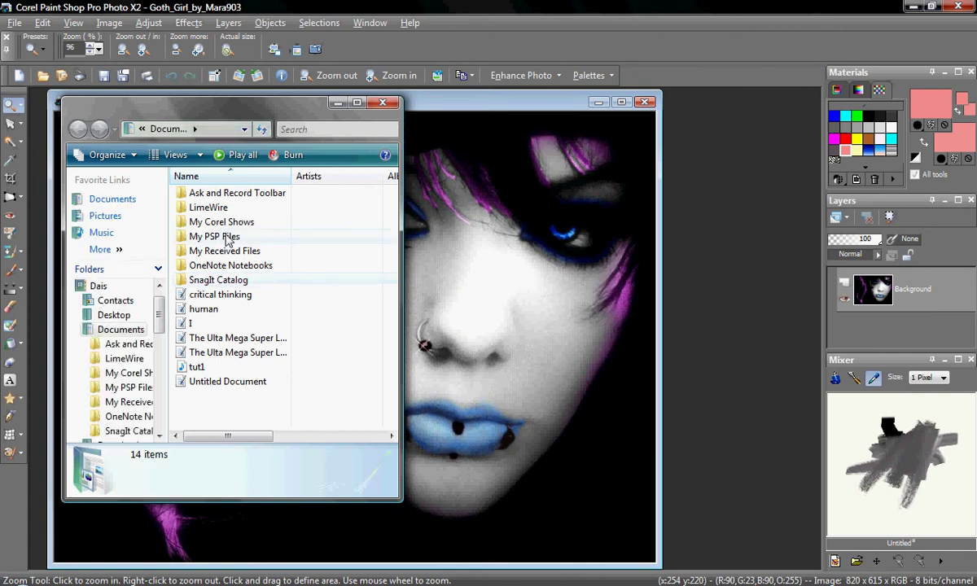
pyautogui.click(228, 238)
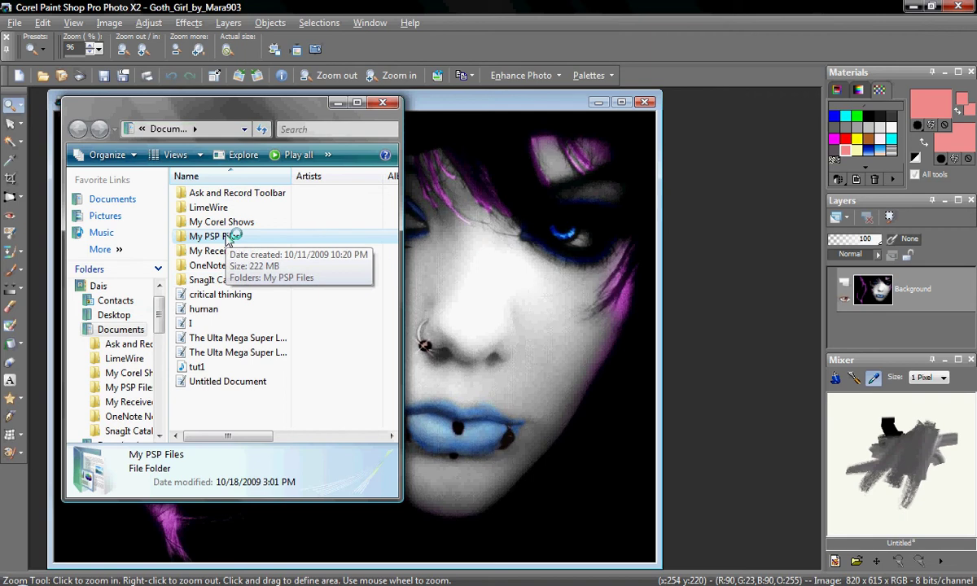
pyautogui.doubleClick(229, 238)
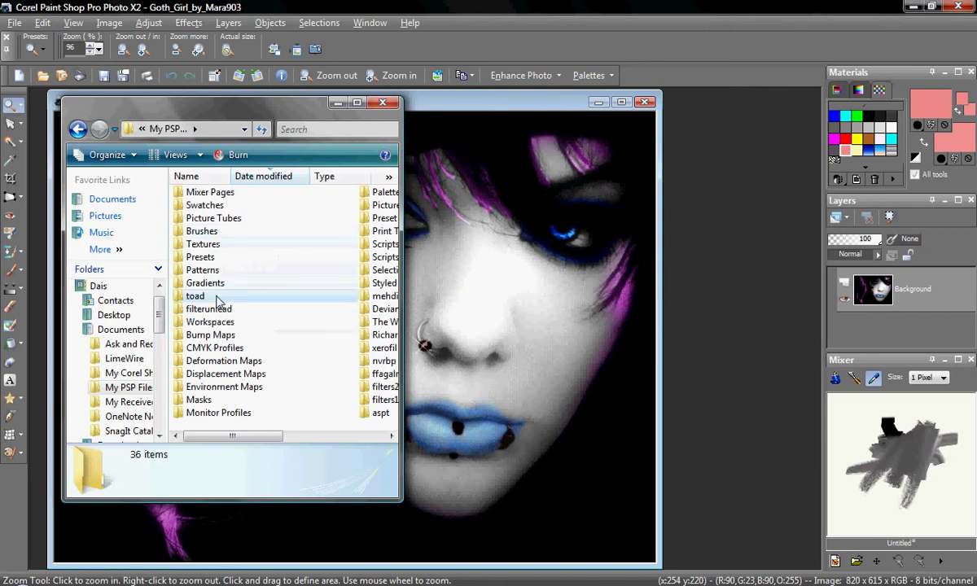
# Step: Open toad > Toadies and scroll through its .8bf filters, such as t_Mosaic and t_Weaver
pyautogui.doubleClick(195, 296)
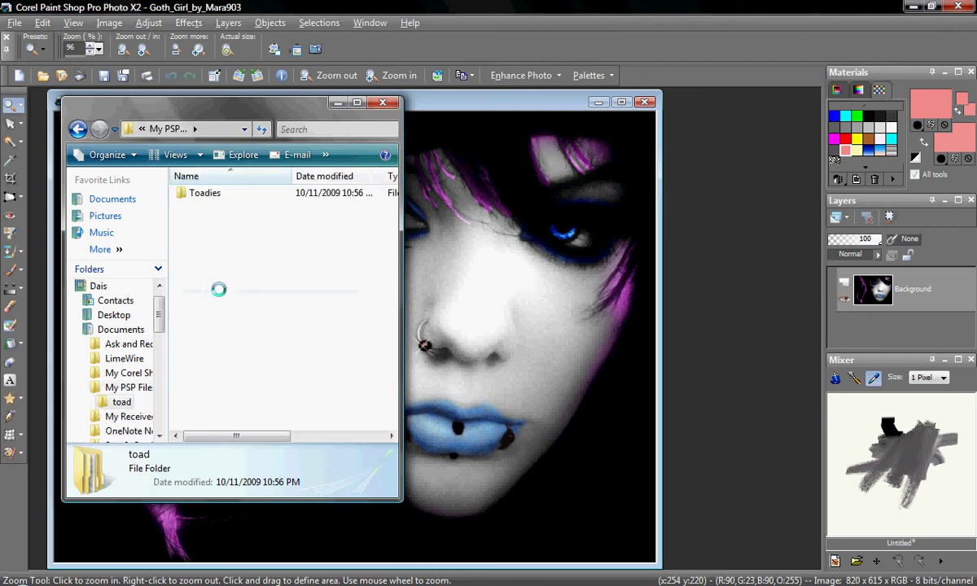
pyautogui.doubleClick(203, 193)
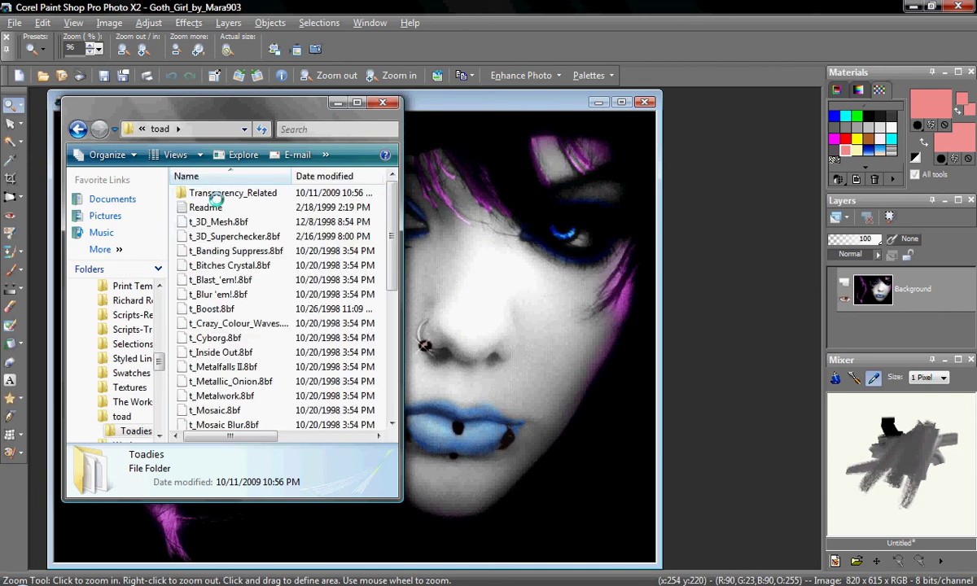
pyautogui.scroll(-1, 231, 227)
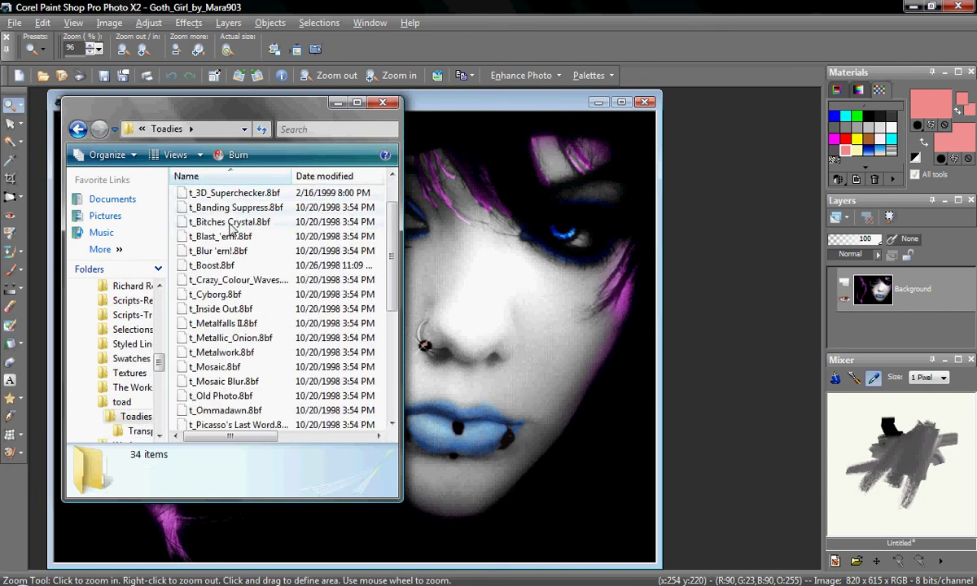
pyautogui.scroll(-2, 231, 227)
pyautogui.scroll(-3, 231, 227)
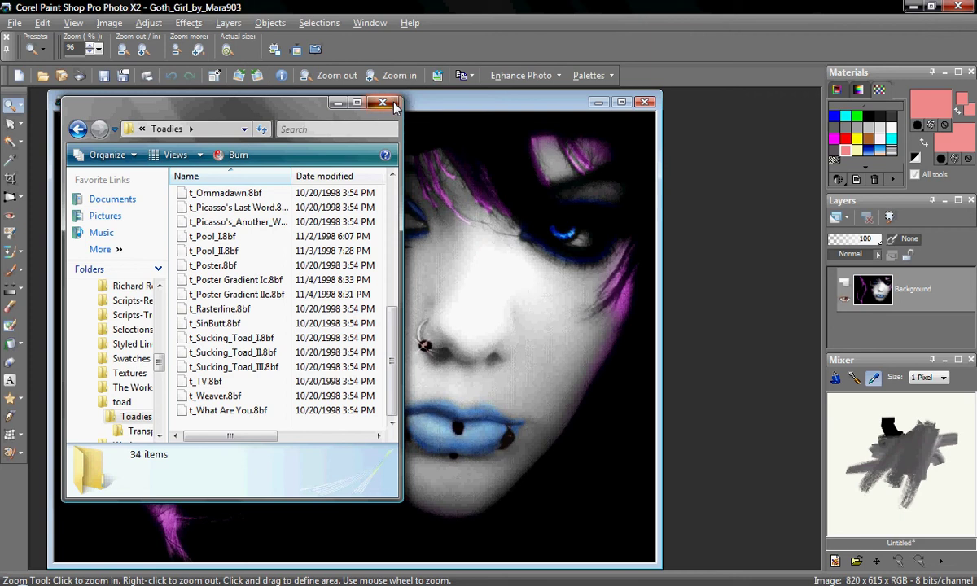
# Step: Close the Explorer window and open File > Preferences > File Locations in Paint Shop Pro
pyautogui.click(382, 103)
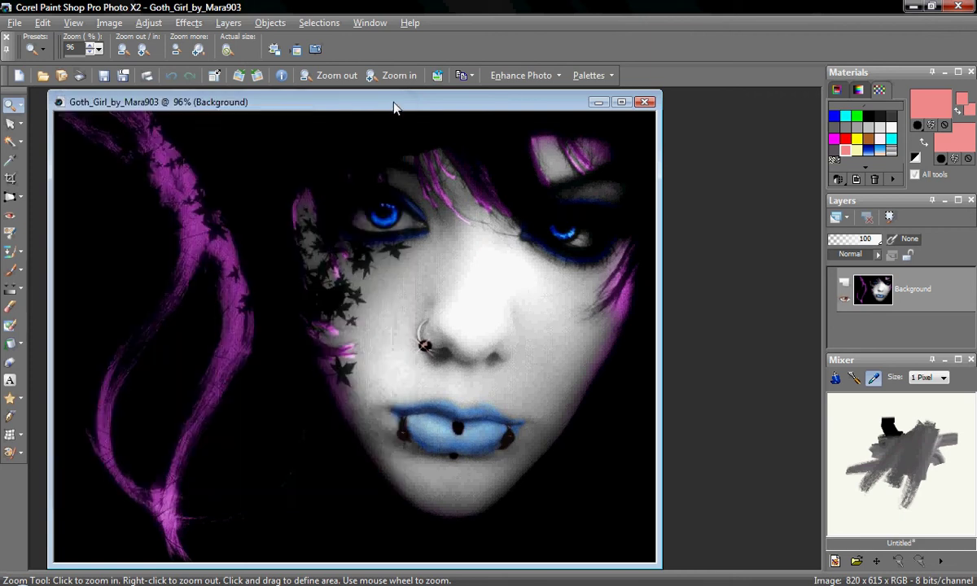
pyautogui.click(14, 24)
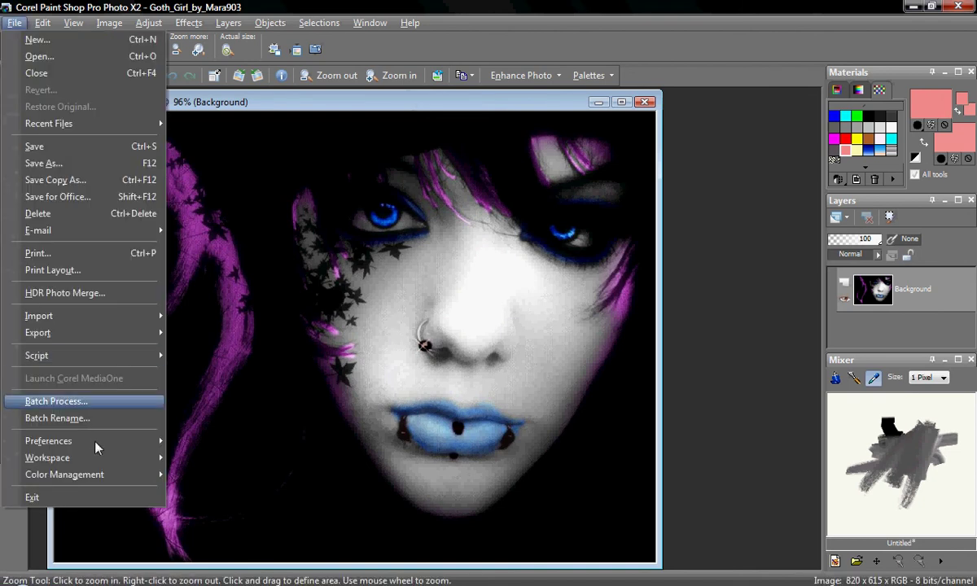
pyautogui.moveTo(92, 441)
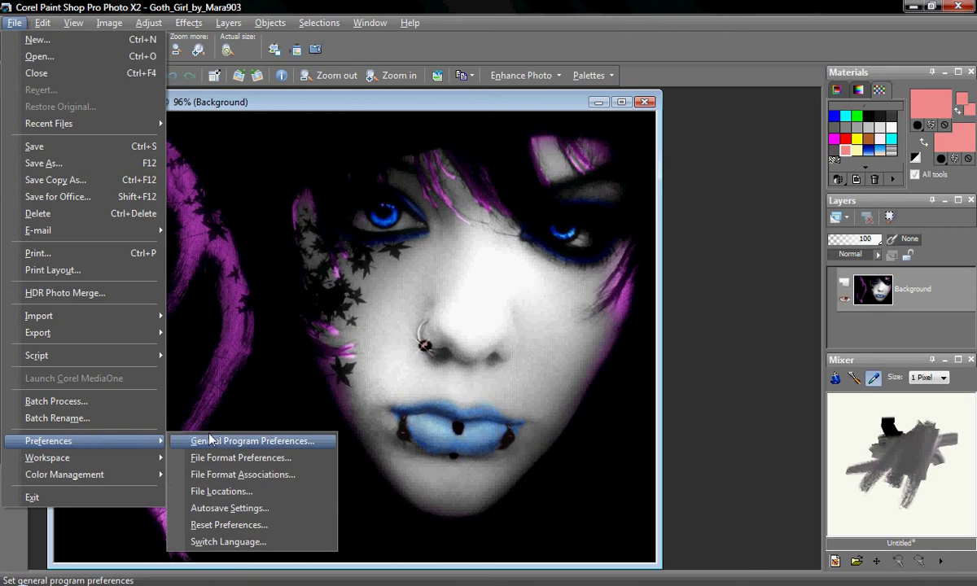
pyautogui.click(219, 492)
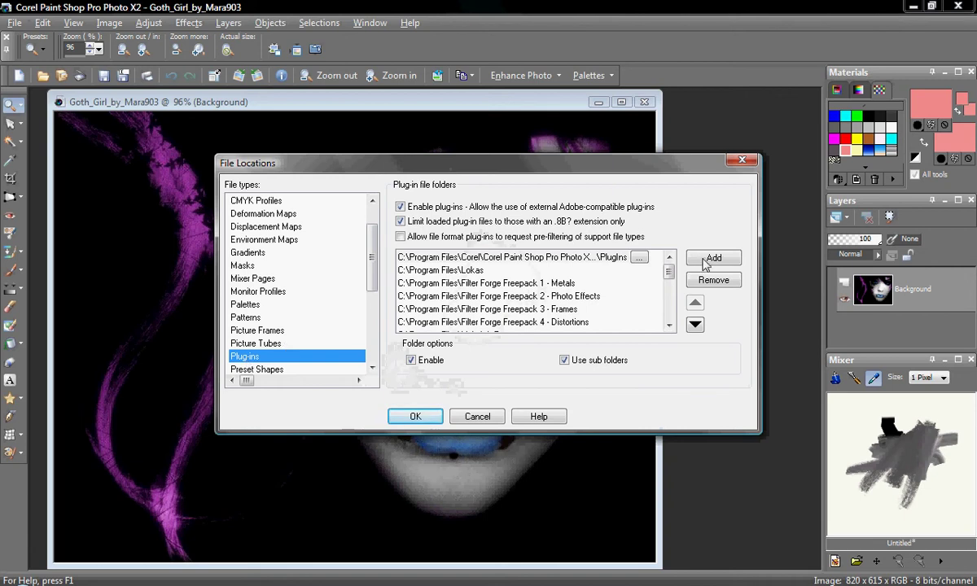
# Step: Select Plug-ins and review its folders, such as aspt, Deviants, filters1 and xerofil
pyautogui.click(668, 324)
pyautogui.click(668, 325)
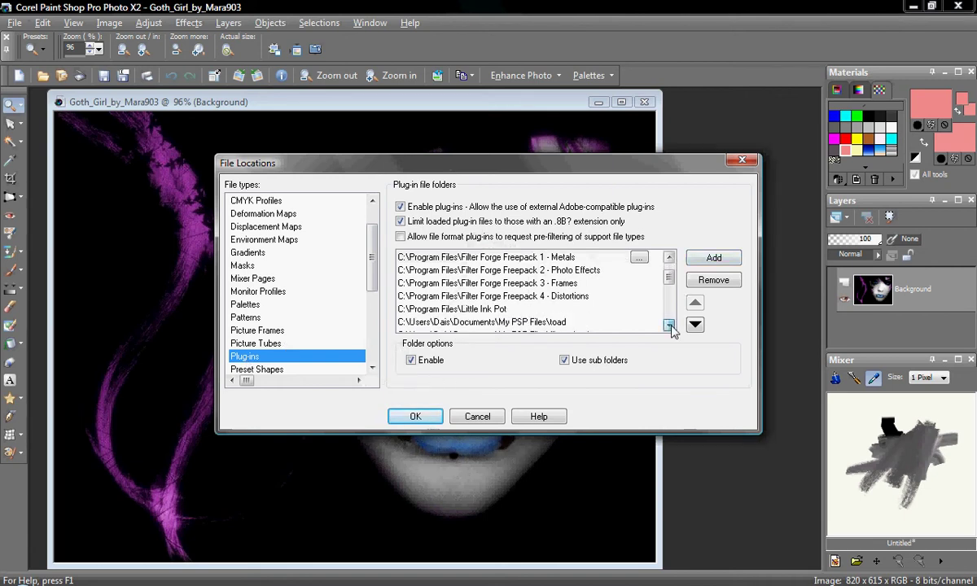
pyautogui.click(668, 325)
pyautogui.click(668, 324)
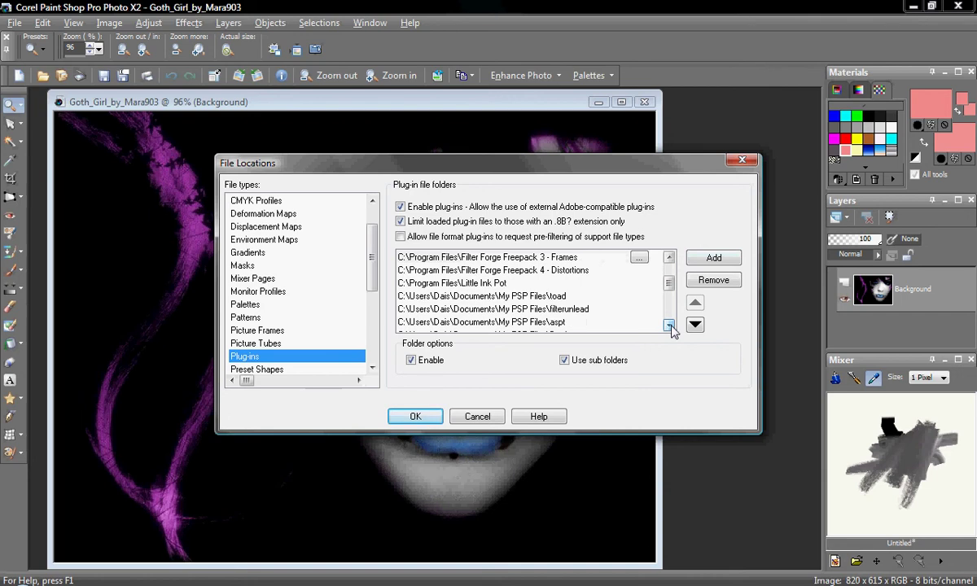
pyautogui.click(668, 325)
pyautogui.click(668, 324)
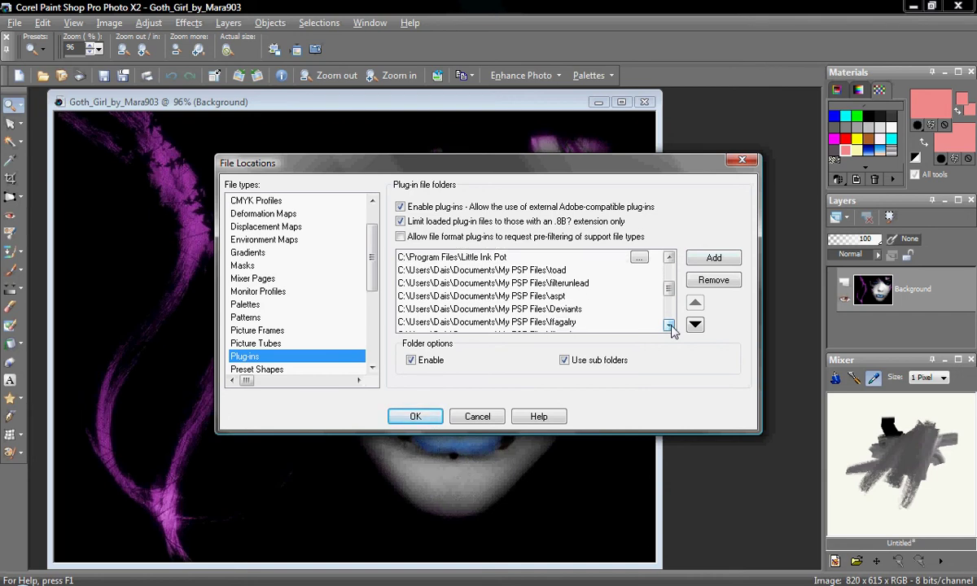
pyautogui.click(668, 325)
pyautogui.click(668, 325)
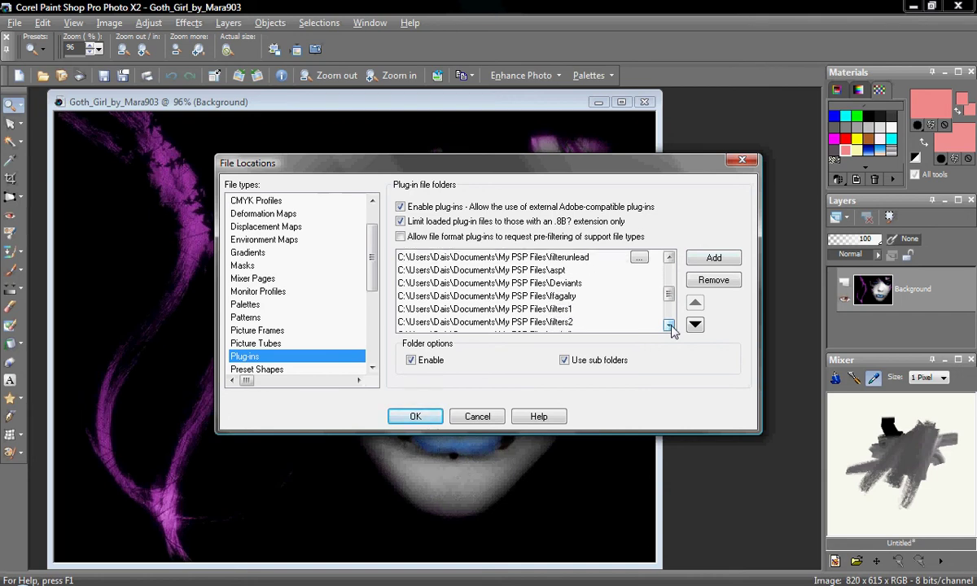
pyautogui.click(668, 325)
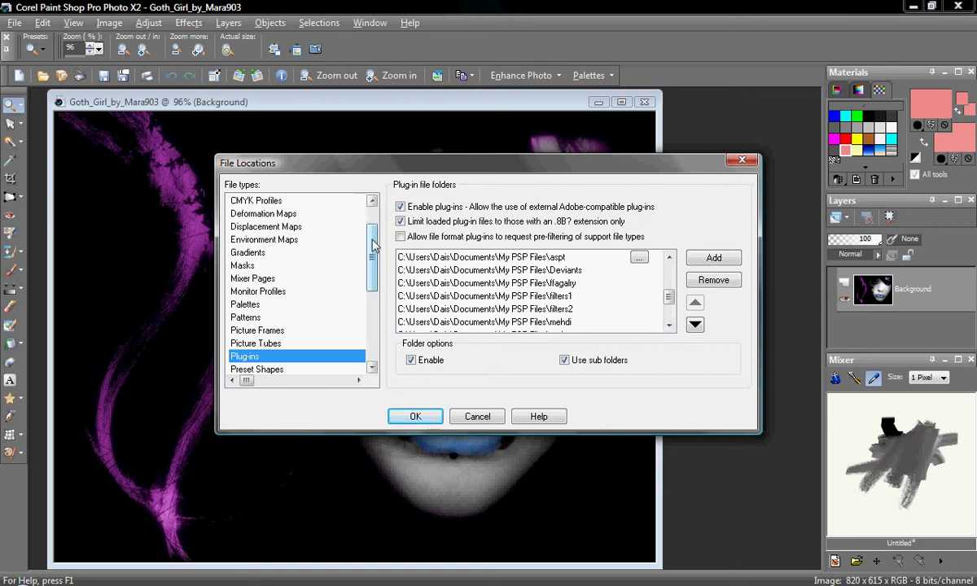
pyautogui.scroll(-2, 373, 248)
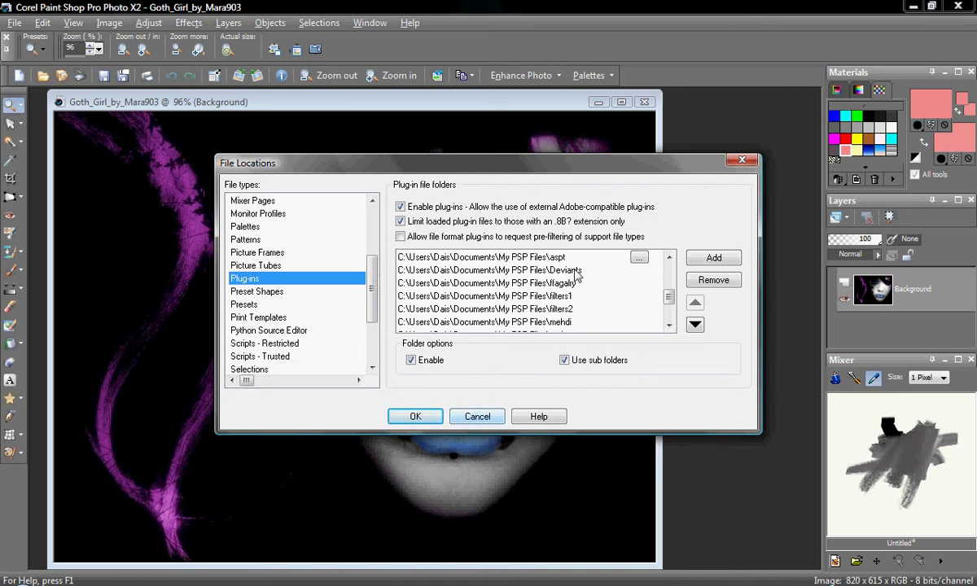
pyautogui.moveTo(672, 304); pyautogui.dragTo(671, 317)
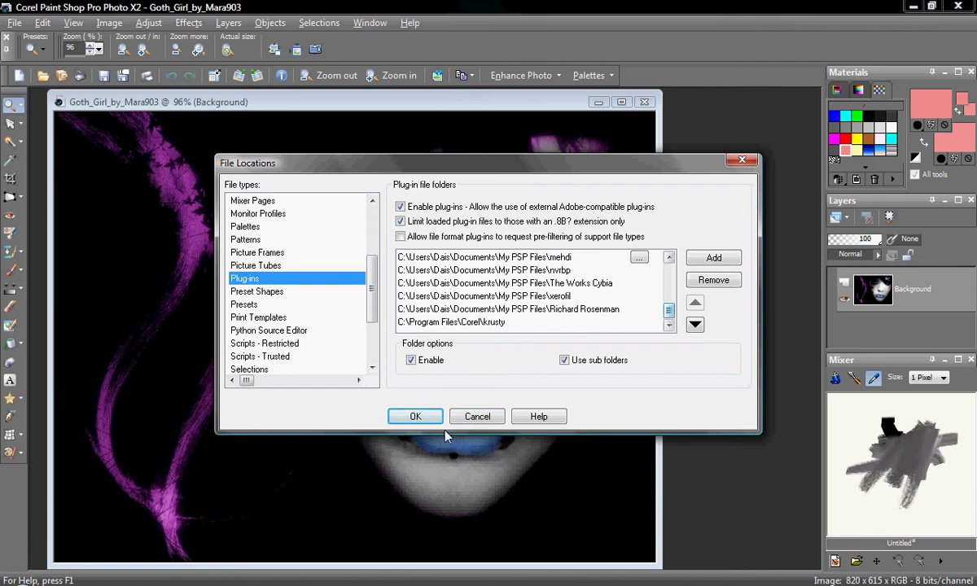
# Step: Scroll the plug-in folder list back up to the Lokas and Filter Forge Freepack entries, changing nothing
pyautogui.click(669, 257)
pyautogui.click(668, 257)
pyautogui.click(669, 257)
pyautogui.click(669, 257)
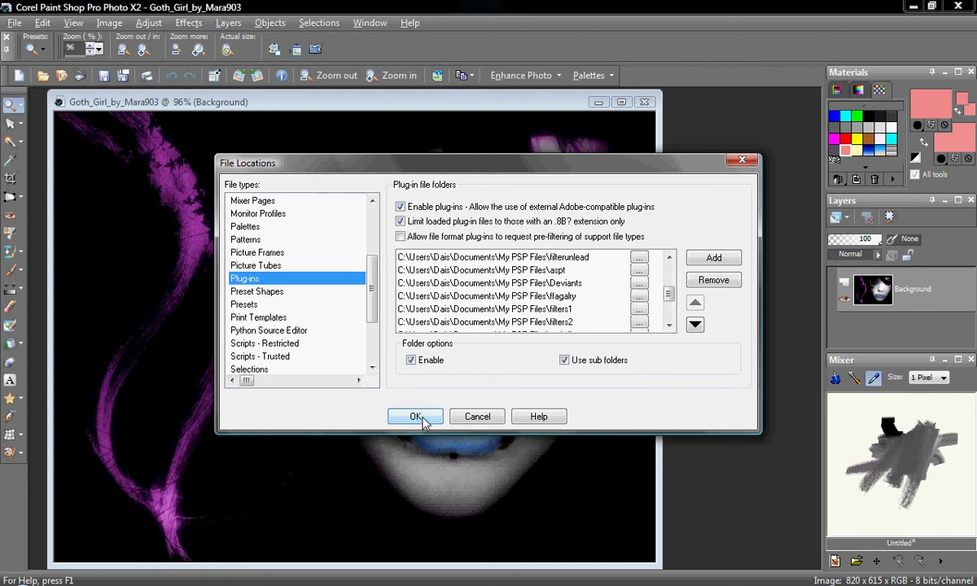
pyautogui.moveTo(372, 293); pyautogui.dragTo(372, 330)
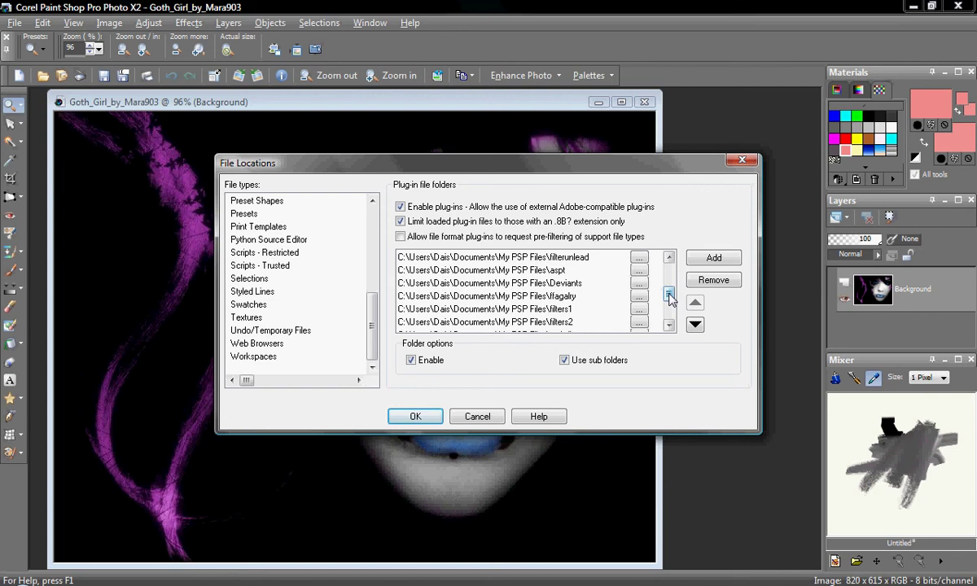
pyautogui.moveTo(668, 297); pyautogui.dragTo(668, 271)
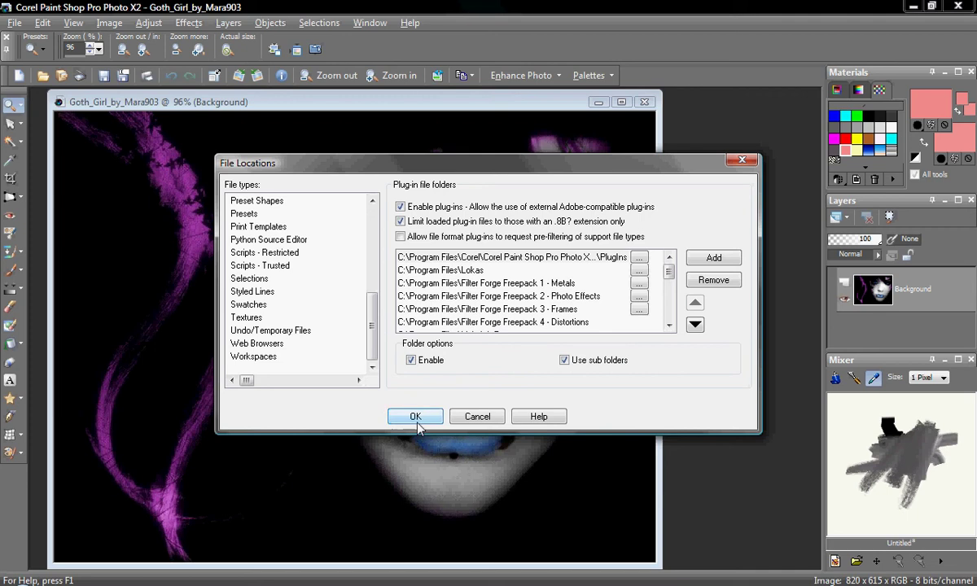
# Step: Cancel File Locations and launch Effects > Plugins > xero > Bad Dream on the portrait
pyautogui.click(479, 417)
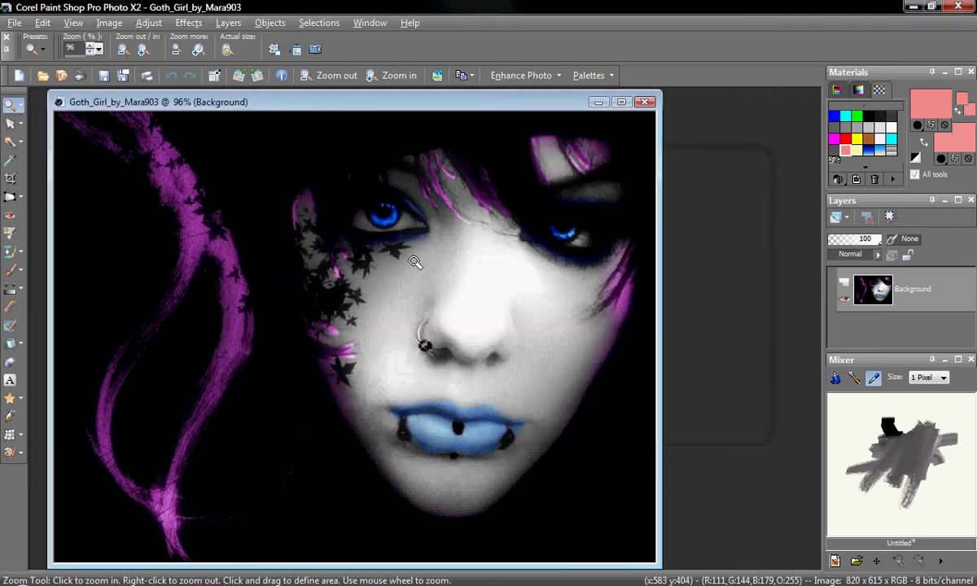
pyautogui.click(189, 22)
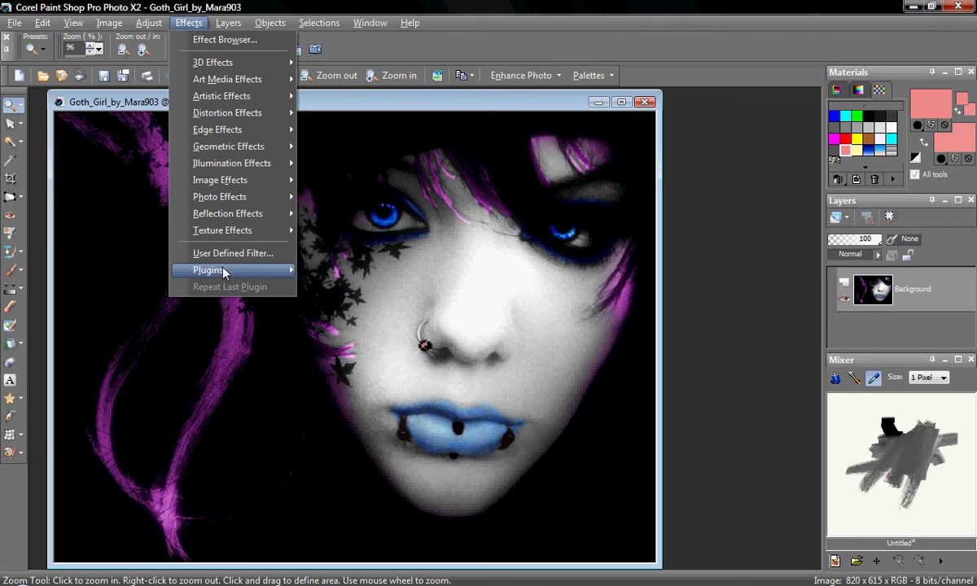
pyautogui.moveTo(223, 271)
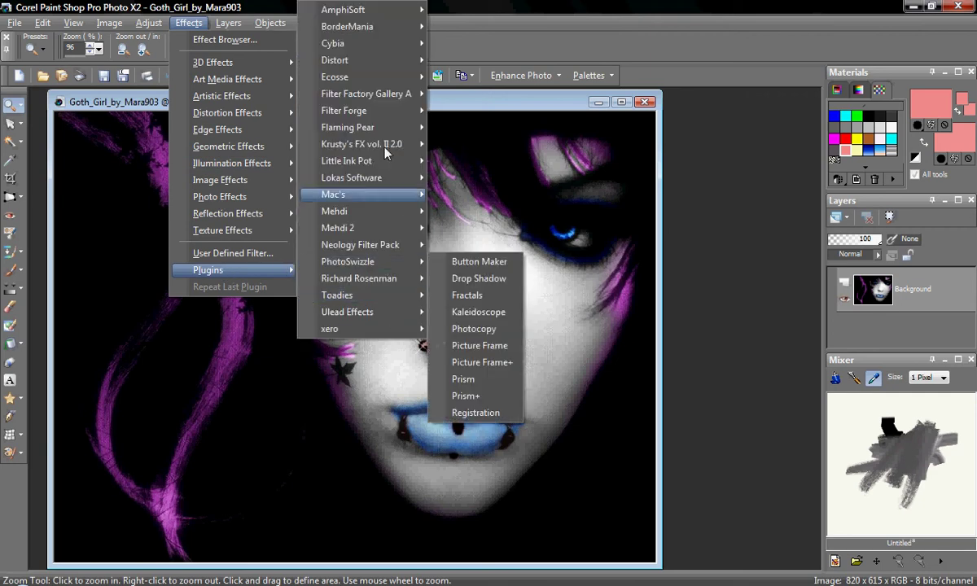
pyautogui.moveTo(370, 197)
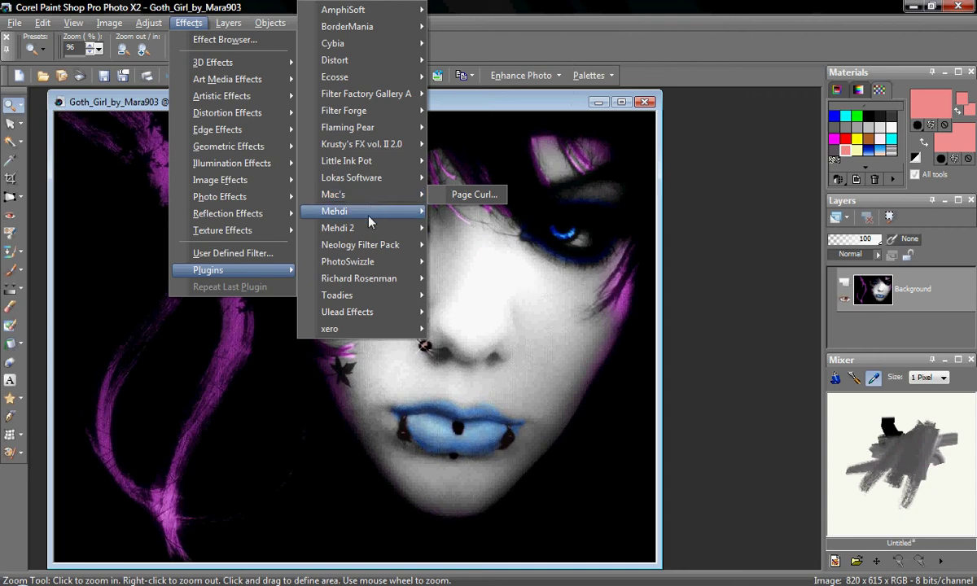
pyautogui.moveTo(370, 233)
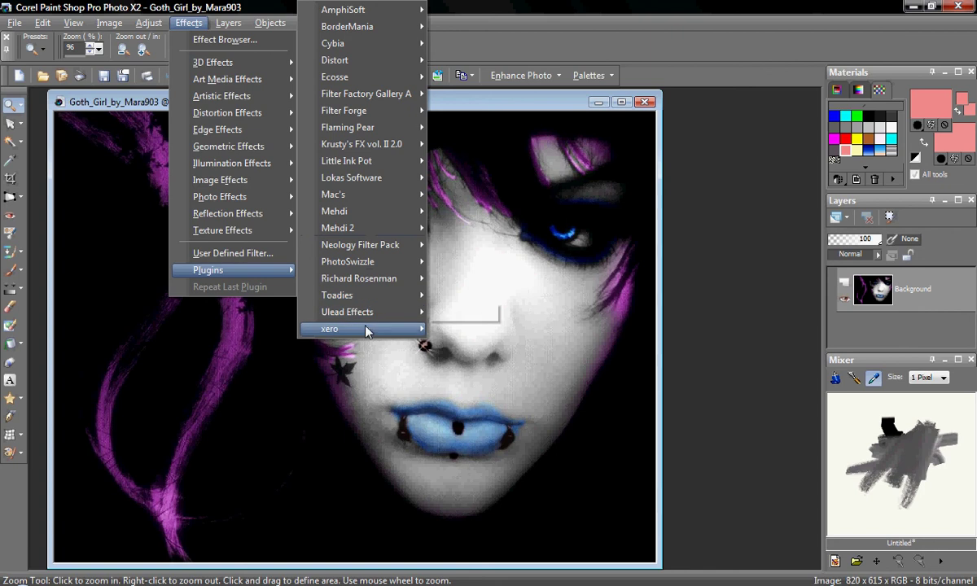
pyautogui.moveTo(365, 332)
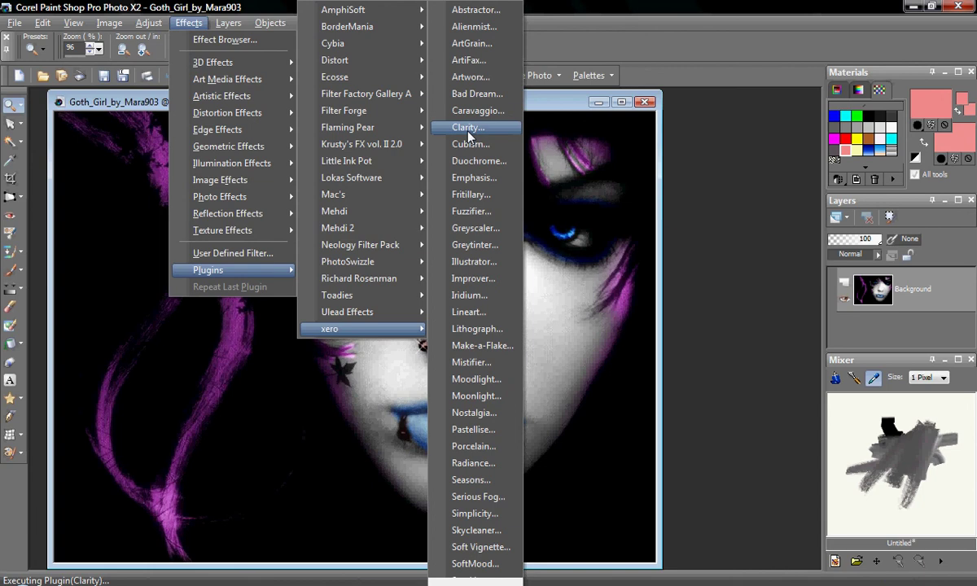
pyautogui.click(470, 94)
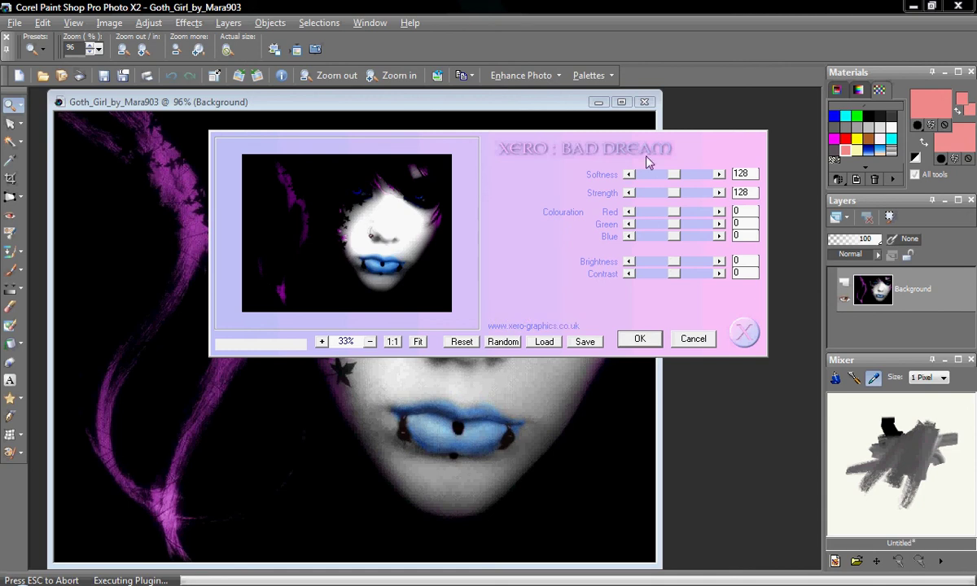
# Step: Lower Softness to 61, set Red to -10, and apply Bad Dream at Strength 197
pyautogui.moveTo(673, 173); pyautogui.dragTo(657, 173)
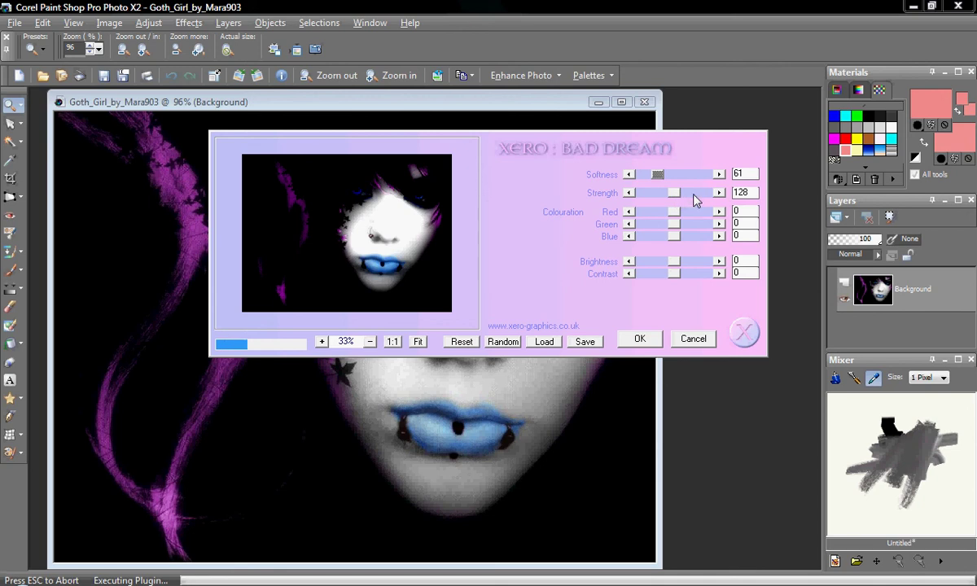
pyautogui.click(651, 210)
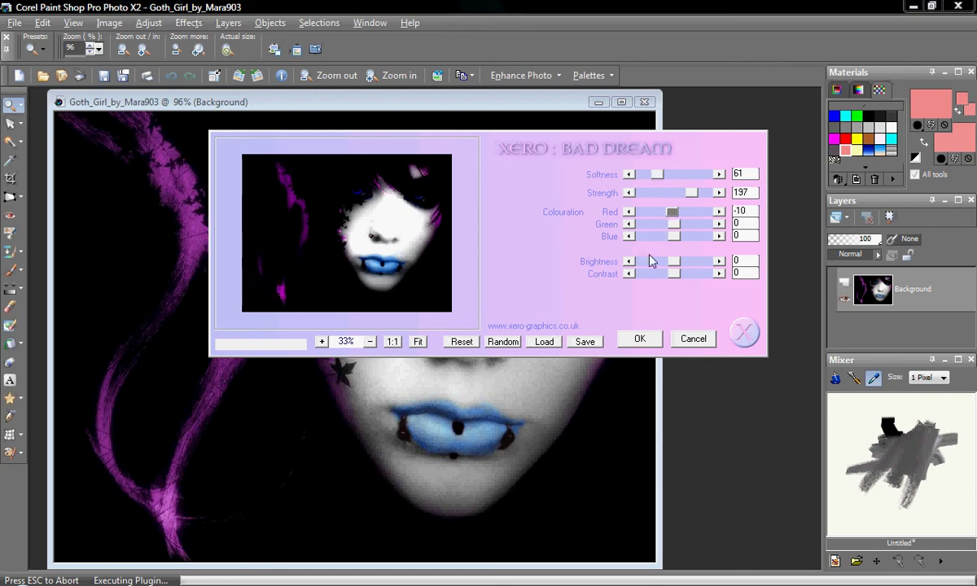
pyautogui.click(639, 340)
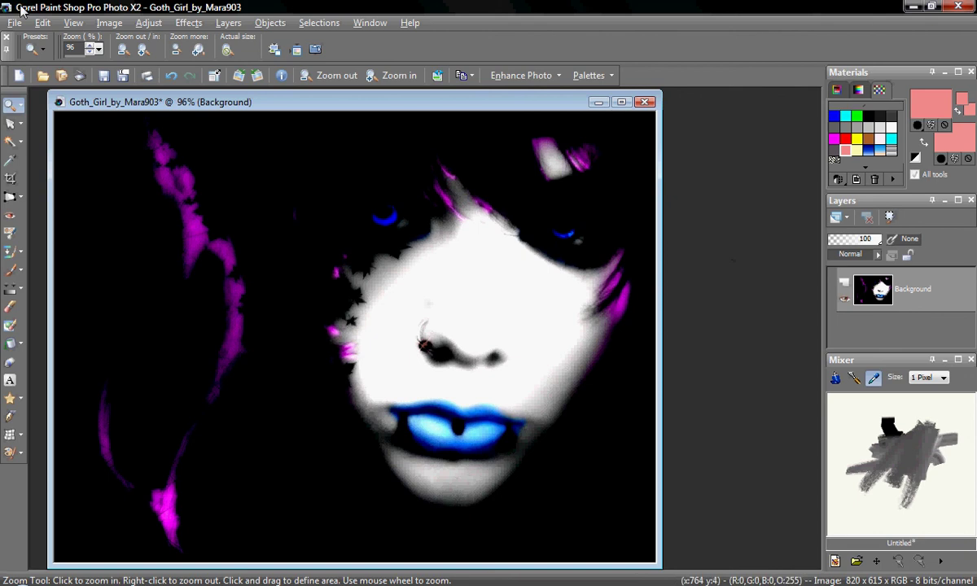
# Step: Dismiss the Effects > Plugins menu, then close Goth_Girl and answer No to saving
pyautogui.click(178, 24)
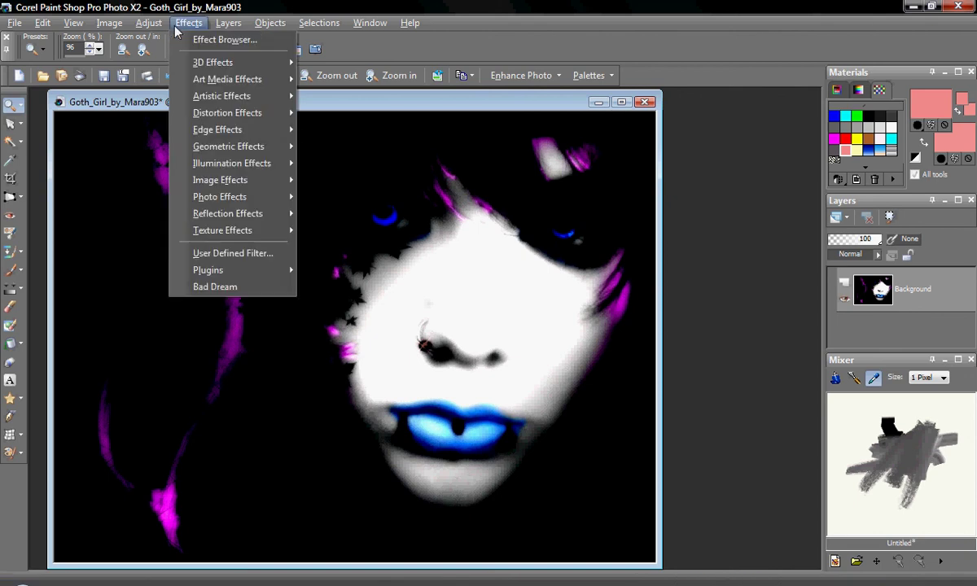
pyautogui.moveTo(234, 275)
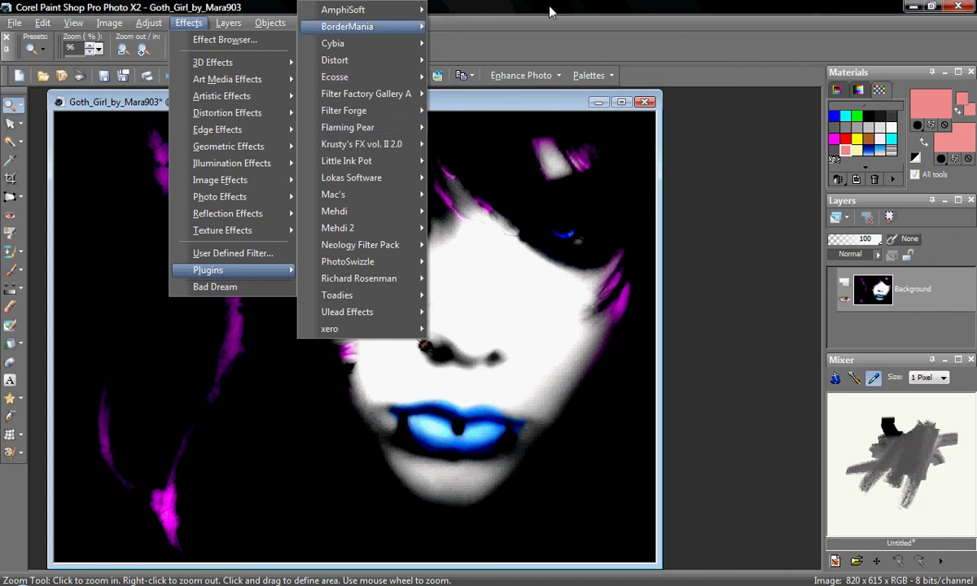
pyautogui.click(598, 7)
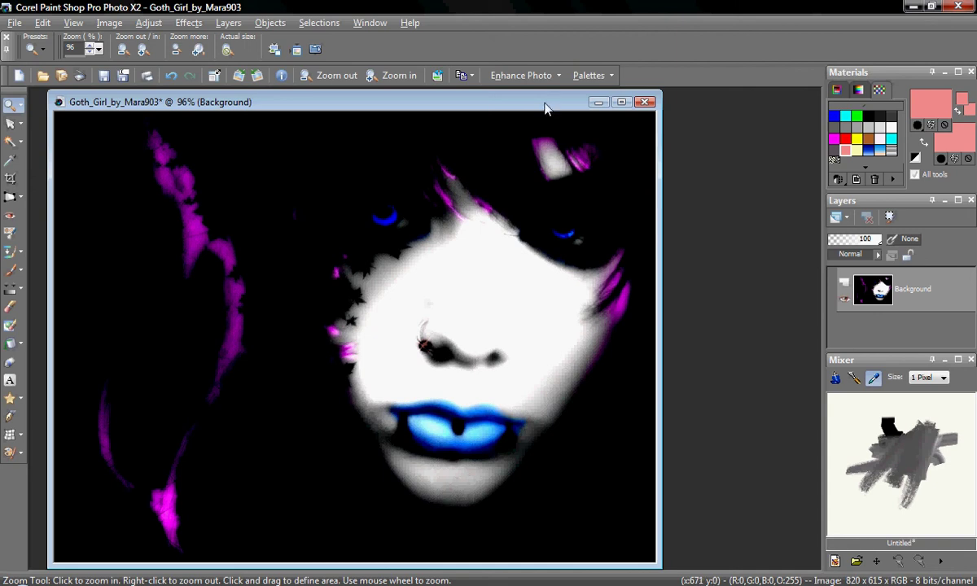
pyautogui.click(645, 103)
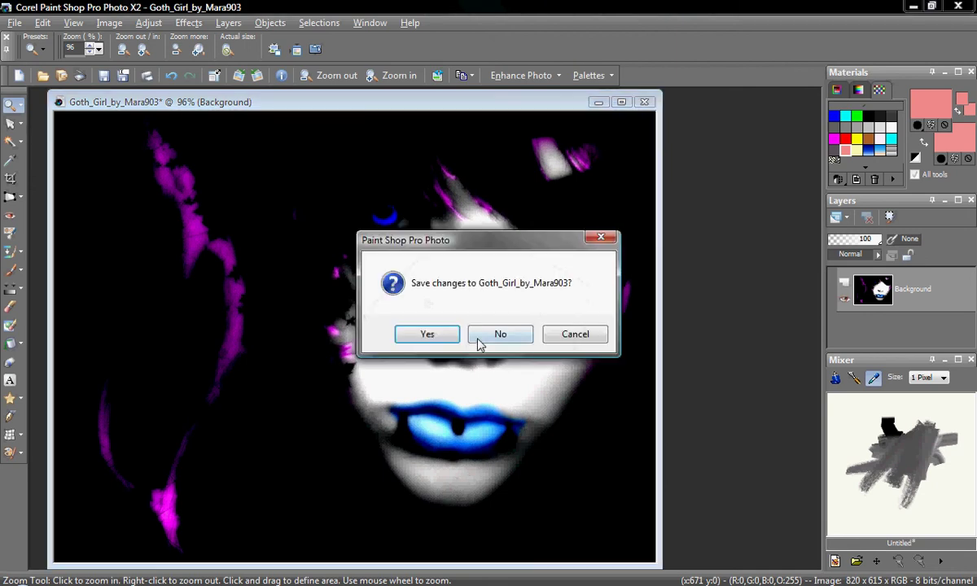
pyautogui.click(492, 336)
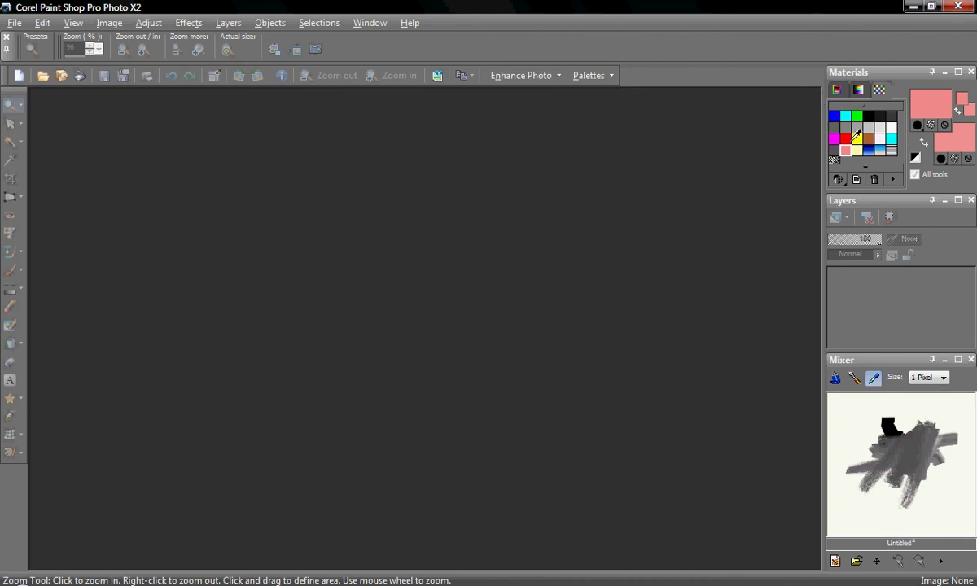
# Step: Show the Rainbow spectrum, try greens, then sample a dark grey from the Mixer paint
pyautogui.click(857, 90)
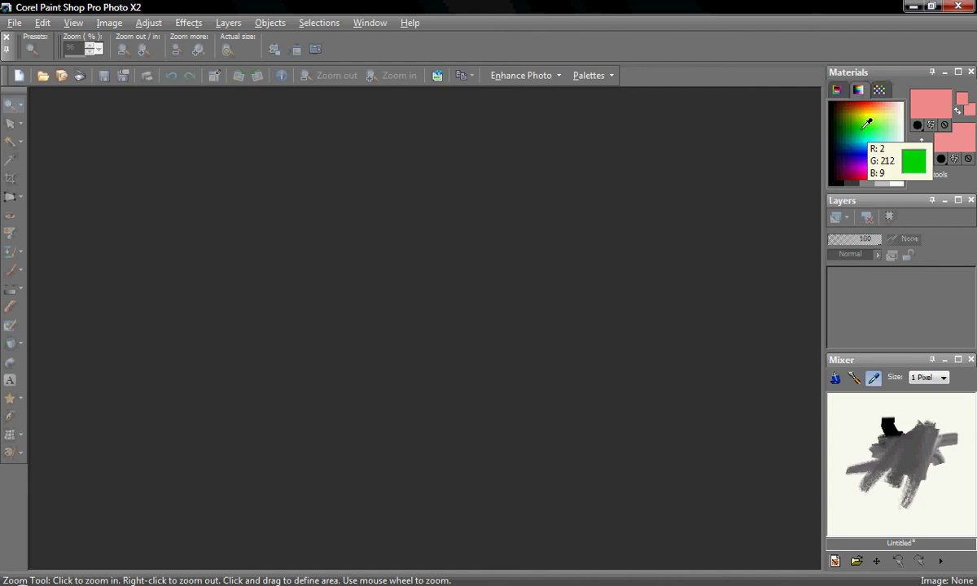
pyautogui.click(867, 133)
pyautogui.moveTo(868, 133)
pyautogui.mouseDown()
pyautogui.moveTo(824, 154)
pyautogui.moveTo(869, 108)
pyautogui.moveTo(842, 135)
pyautogui.moveTo(868, 139)
pyautogui.mouseUp()
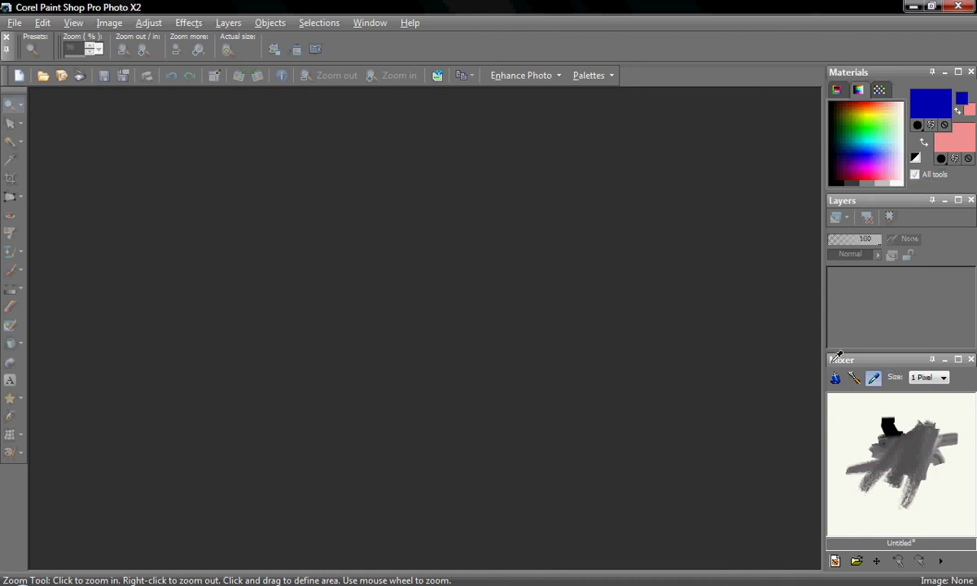
pyautogui.click(610, 78)
pyautogui.click(611, 78)
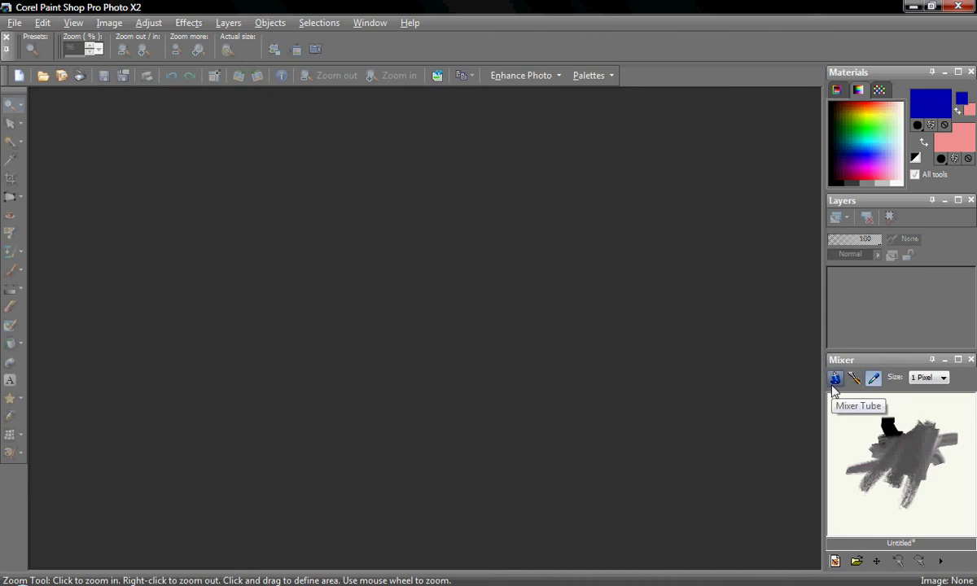
pyautogui.moveTo(854, 418)
pyautogui.mouseDown()
pyautogui.moveTo(885, 422)
pyautogui.moveTo(940, 479)
pyautogui.mouseUp()
pyautogui.click(898, 434)
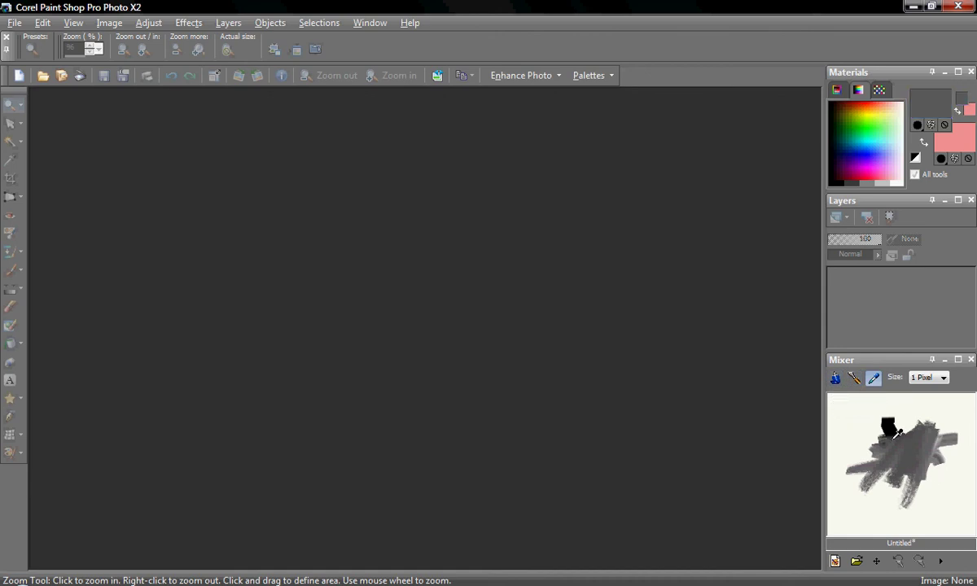
# Step: Paint a blue stroke in the Mixer at size 18 and flatten it with the Palette Knife at size 20
pyautogui.click(835, 378)
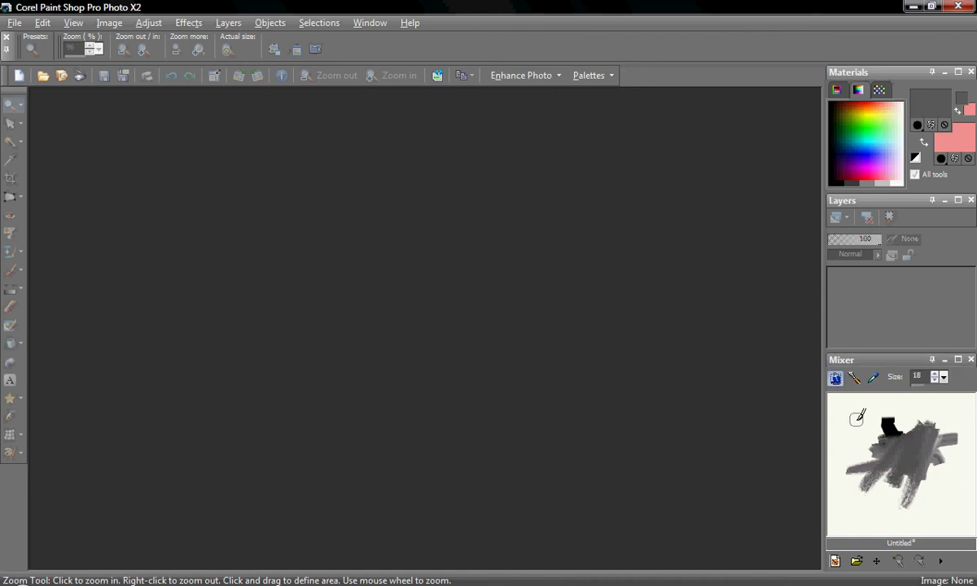
pyautogui.moveTo(856, 425)
pyautogui.mouseDown()
pyautogui.moveTo(850, 466)
pyautogui.moveTo(852, 425)
pyautogui.moveTo(848, 451)
pyautogui.moveTo(861, 428)
pyautogui.mouseUp()
pyautogui.click(869, 169)
pyautogui.click(863, 419)
pyautogui.moveTo(852, 433)
pyautogui.mouseDown()
pyautogui.moveTo(844, 470)
pyautogui.moveTo(861, 424)
pyautogui.moveTo(863, 464)
pyautogui.moveTo(849, 456)
pyautogui.moveTo(853, 419)
pyautogui.mouseUp()
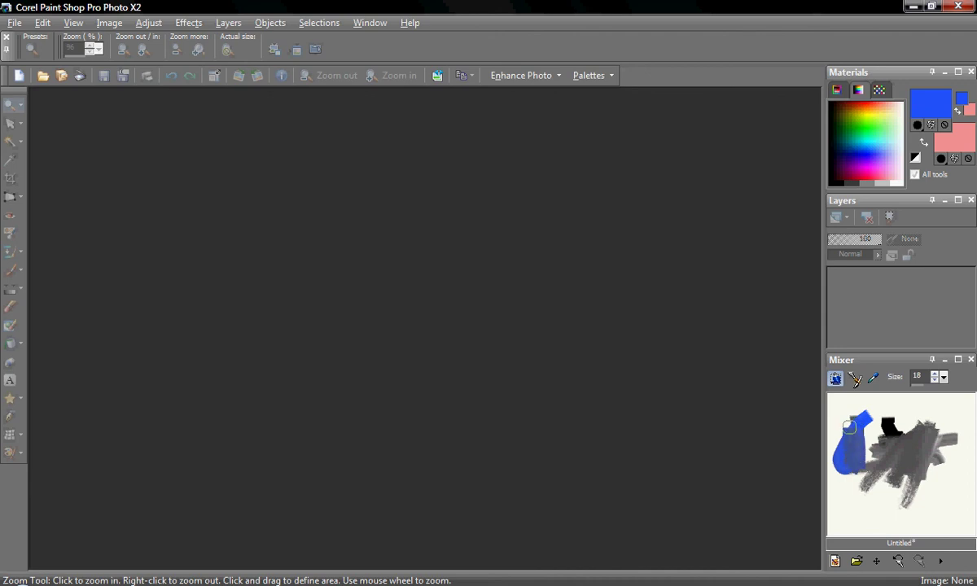
pyautogui.click(853, 379)
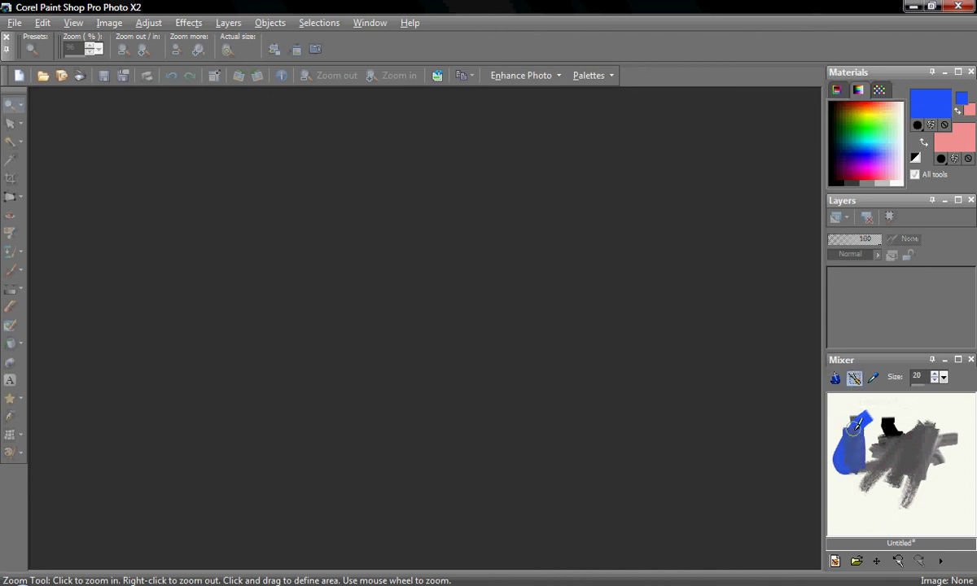
pyautogui.moveTo(858, 417)
pyautogui.mouseDown()
pyautogui.moveTo(844, 454)
pyautogui.moveTo(849, 412)
pyautogui.moveTo(857, 465)
pyautogui.moveTo(860, 404)
pyautogui.moveTo(864, 464)
pyautogui.moveTo(861, 404)
pyautogui.moveTo(867, 453)
pyautogui.moveTo(867, 421)
pyautogui.moveTo(872, 436)
pyautogui.moveTo(865, 413)
pyautogui.moveTo(849, 491)
pyautogui.mouseUp()
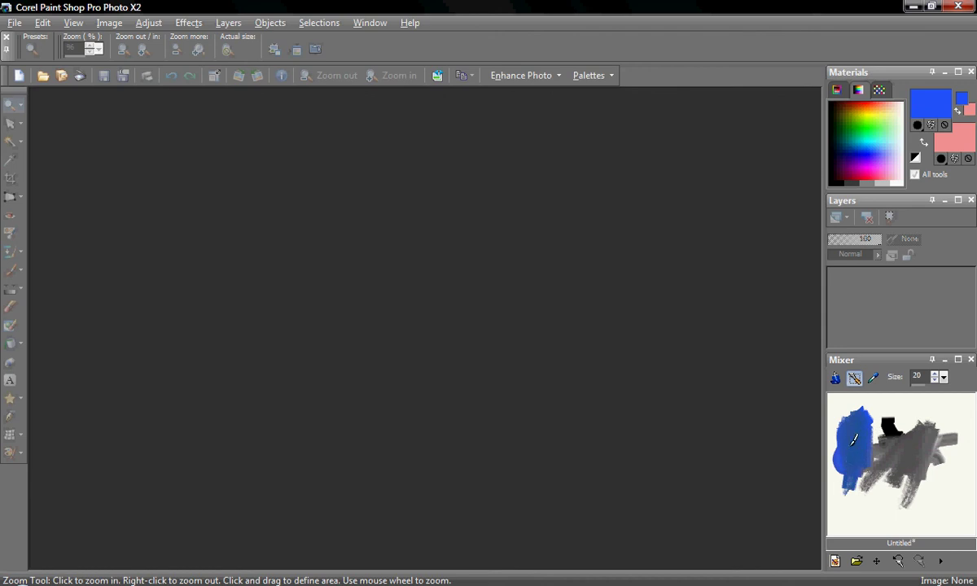
# Step: Paint red over the blue blob and smear the two together into purplish streaks
pyautogui.click(835, 110)
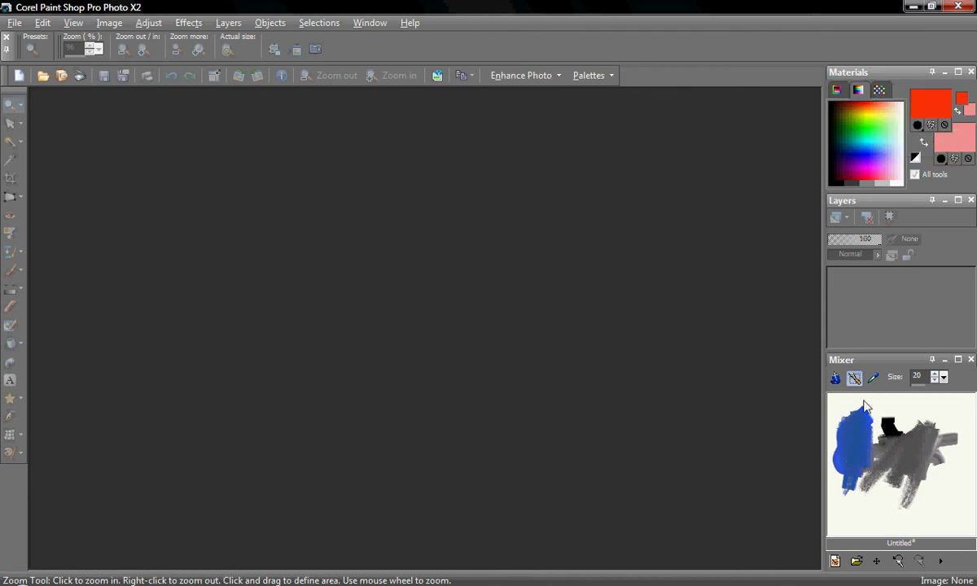
pyautogui.click(834, 378)
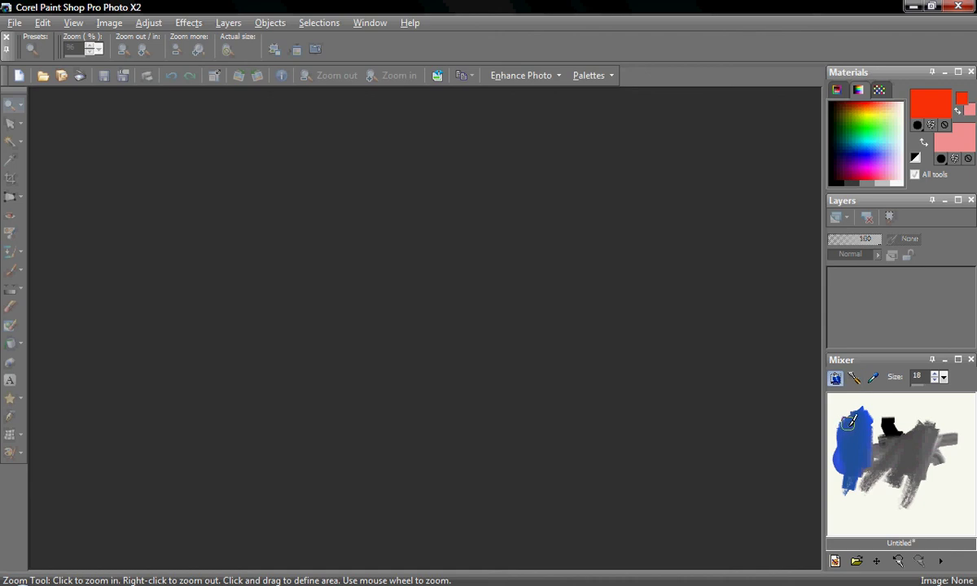
pyautogui.moveTo(848, 426); pyautogui.dragTo(852, 456)
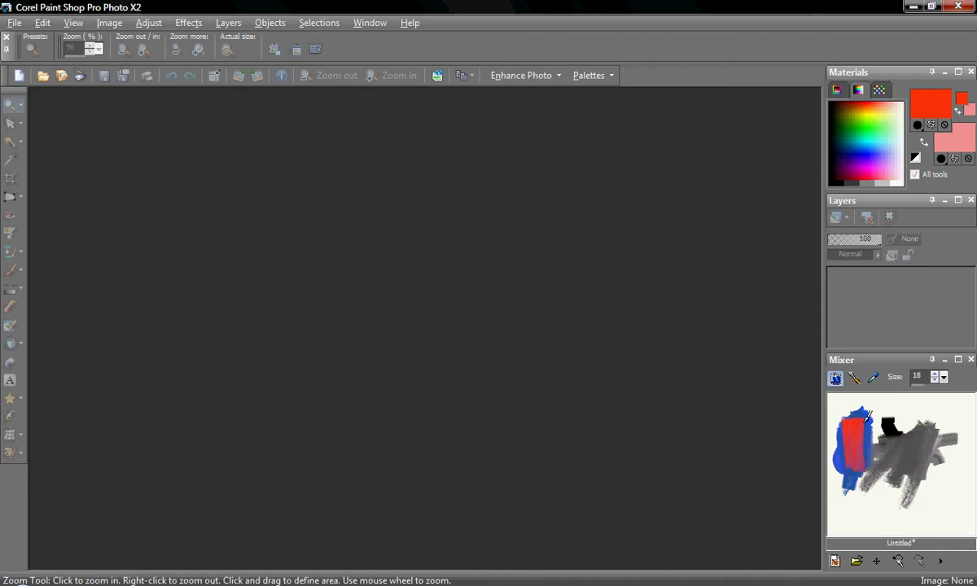
pyautogui.click(854, 377)
pyautogui.moveTo(843, 432)
pyautogui.mouseDown()
pyautogui.moveTo(847, 419)
pyautogui.moveTo(852, 463)
pyautogui.moveTo(854, 448)
pyautogui.mouseUp()
pyautogui.moveTo(865, 413)
pyautogui.mouseDown()
pyautogui.moveTo(867, 463)
pyautogui.moveTo(856, 417)
pyautogui.moveTo(859, 458)
pyautogui.moveTo(857, 426)
pyautogui.mouseUp()
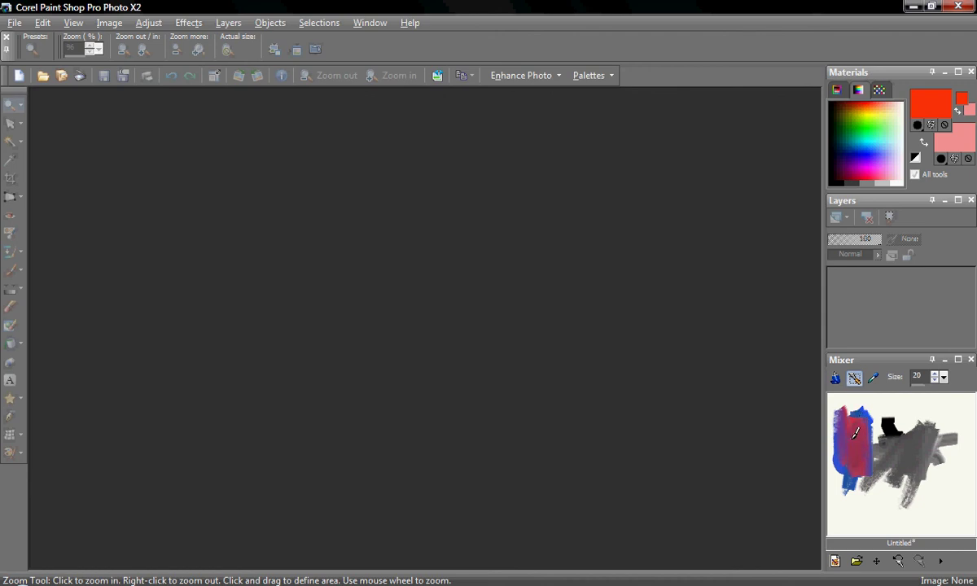
pyautogui.moveTo(858, 456)
pyautogui.mouseDown()
pyautogui.moveTo(839, 413)
pyautogui.moveTo(849, 486)
pyautogui.moveTo(862, 408)
pyautogui.moveTo(858, 462)
pyautogui.moveTo(854, 420)
pyautogui.moveTo(863, 460)
pyautogui.moveTo(853, 431)
pyautogui.moveTo(865, 478)
pyautogui.moveTo(872, 414)
pyautogui.mouseUp()
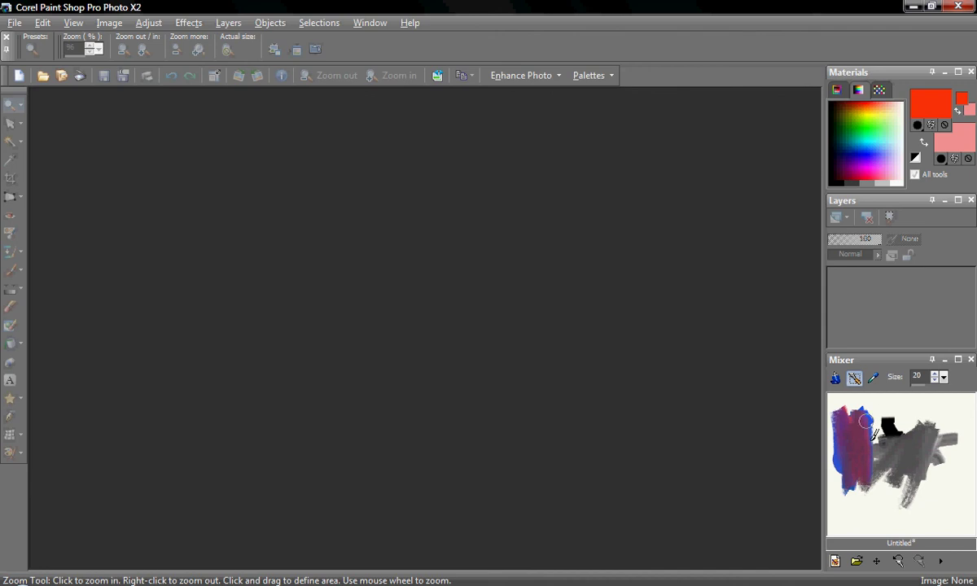
pyautogui.click(873, 377)
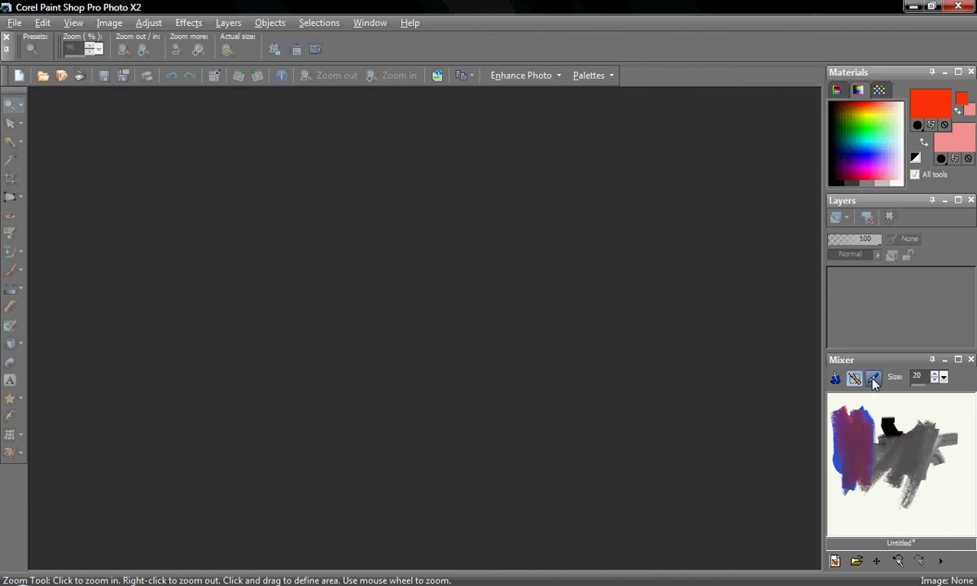
# Step: Sample the purple blend as foreground and confirm it reads #6c385a (R108, G56, B90)
pyautogui.click(853, 440)
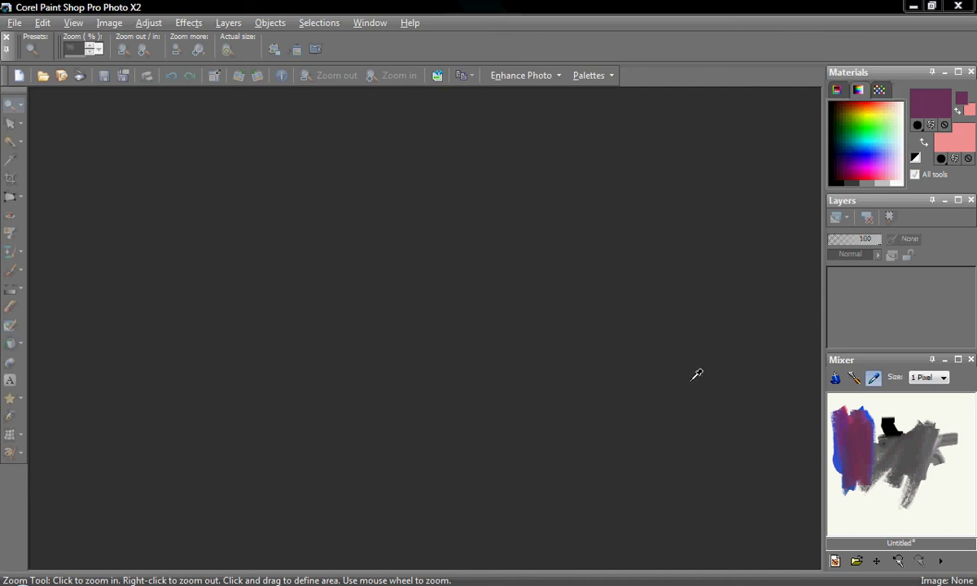
pyautogui.click(940, 98)
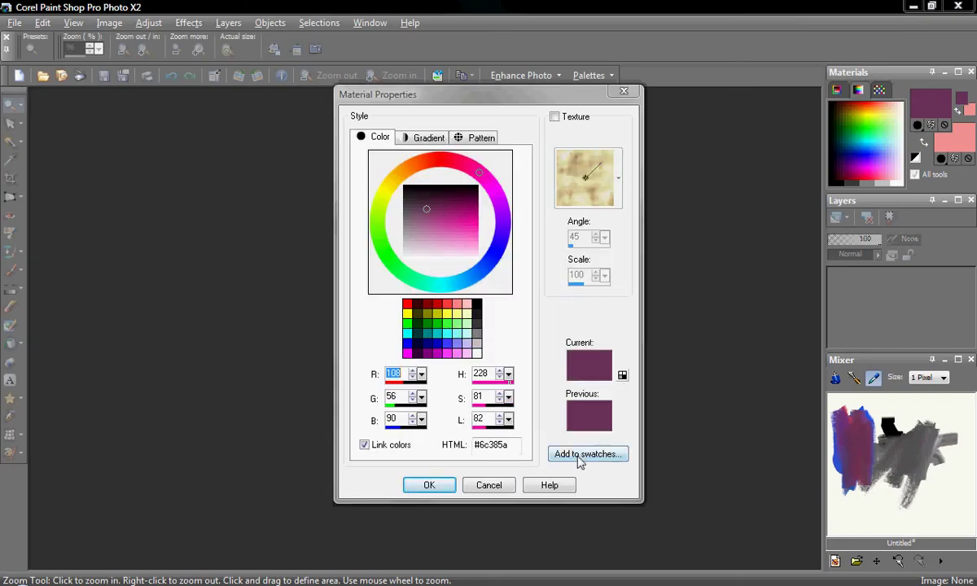
pyautogui.click(508, 491)
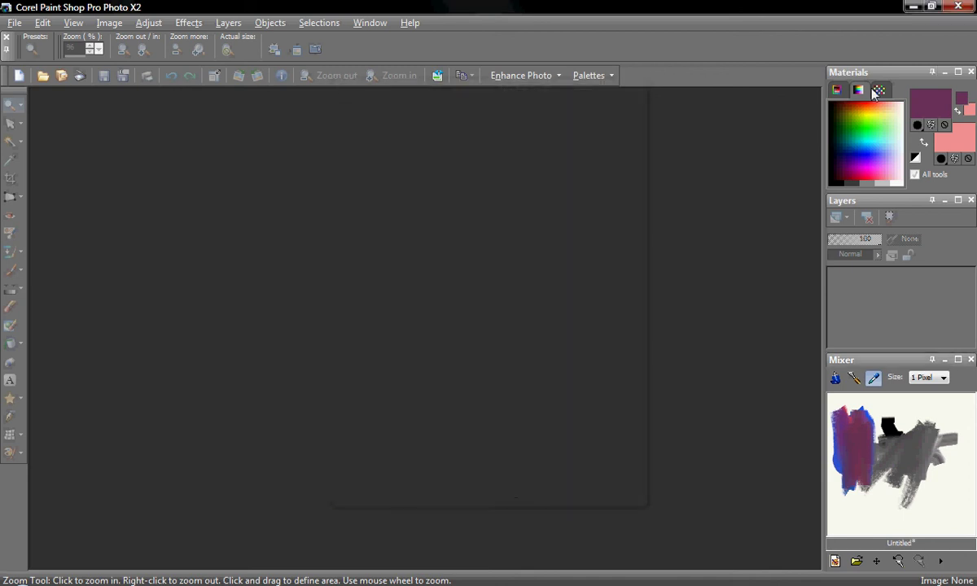
# Step: Apply the striped pattern swatch, sample a purple from the Mixer paint, then show the framed colour-square spectrum picker
pyautogui.click(879, 90)
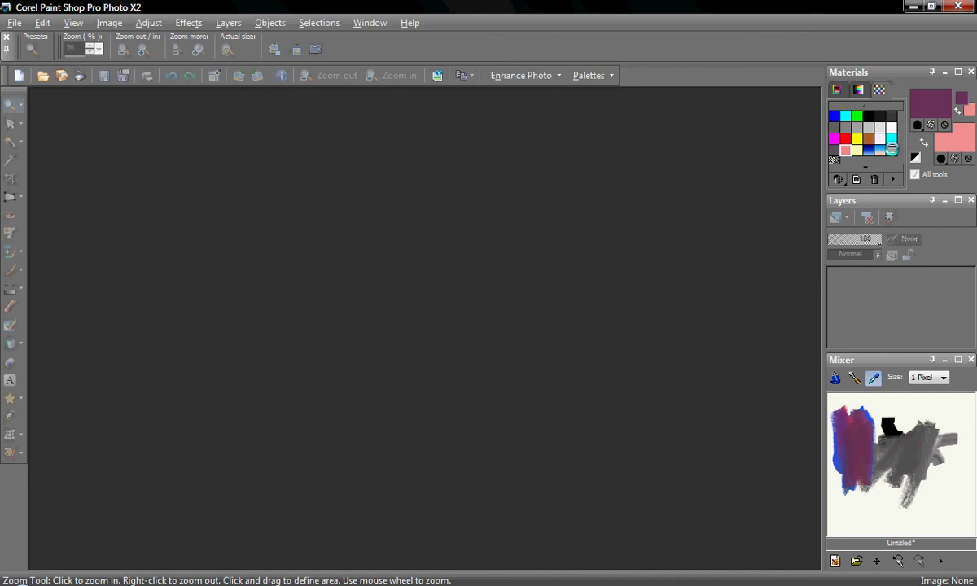
pyautogui.click(892, 148)
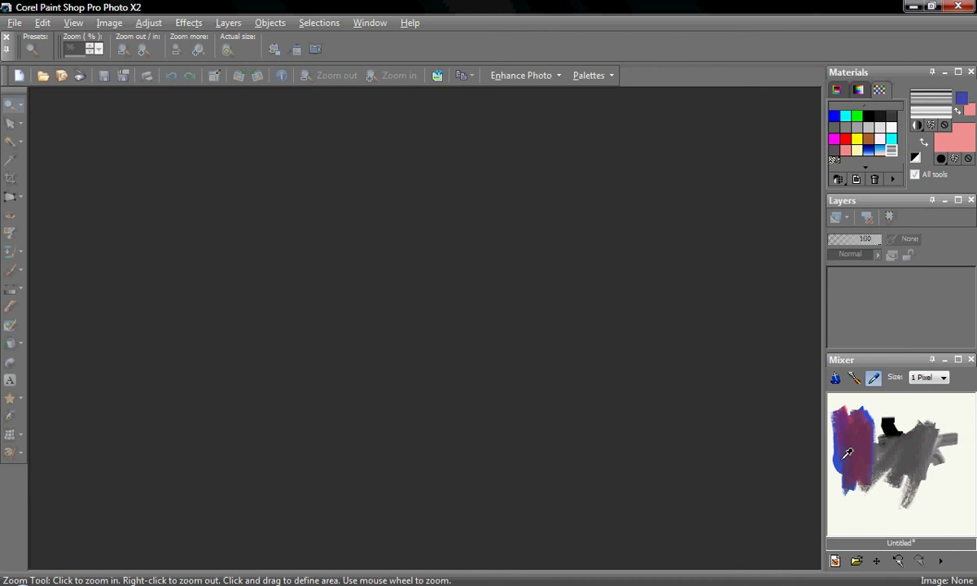
pyautogui.click(846, 450)
pyautogui.click(838, 89)
pyautogui.click(839, 89)
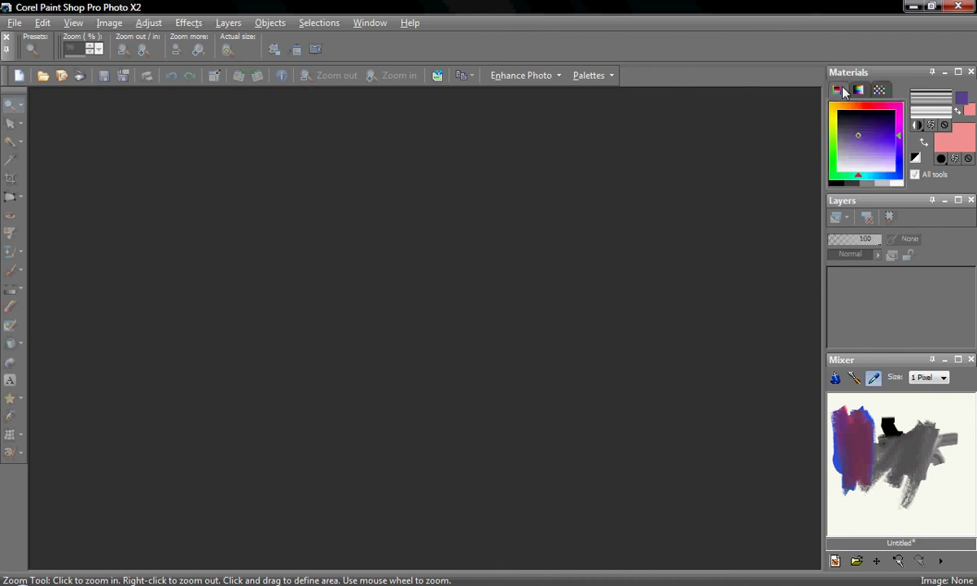